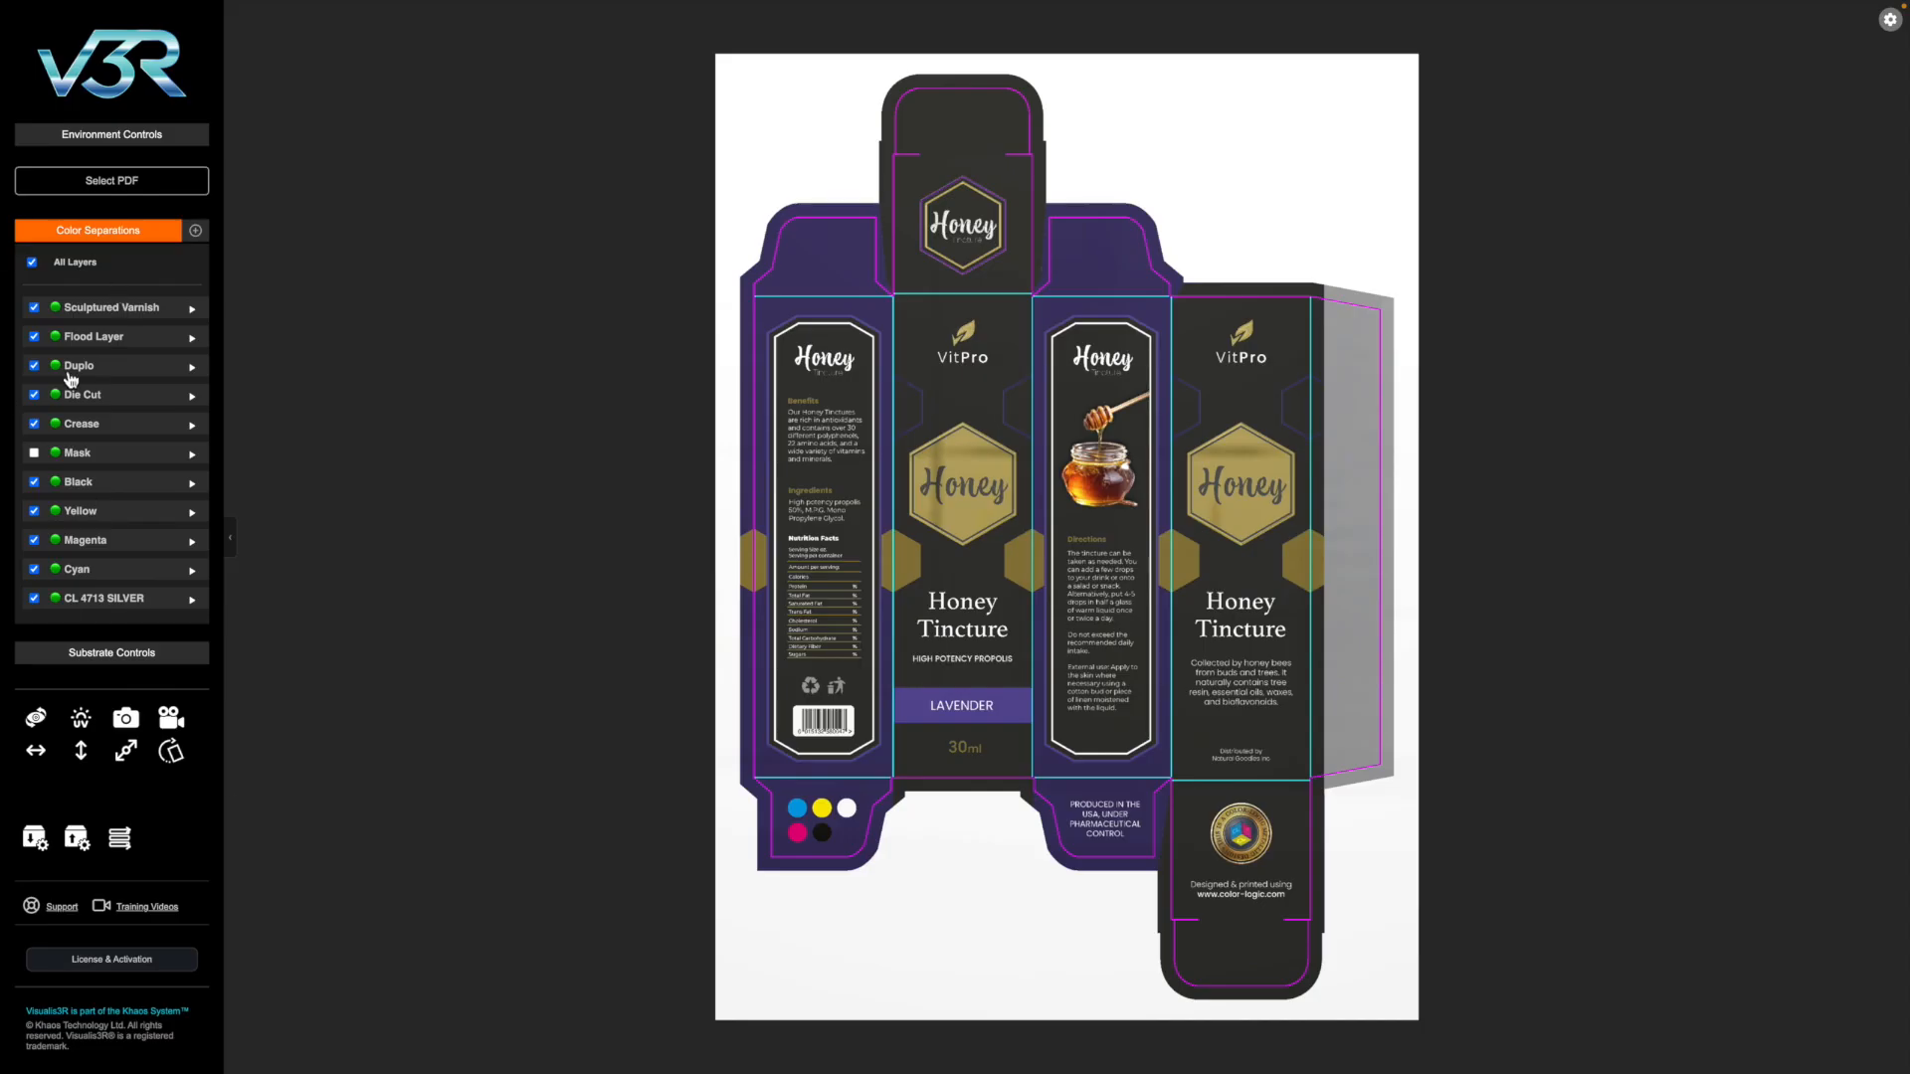
- Turn on the Mask layer and change the environment to White Background
{"action": "left_click", "coordinate": [35, 454]}
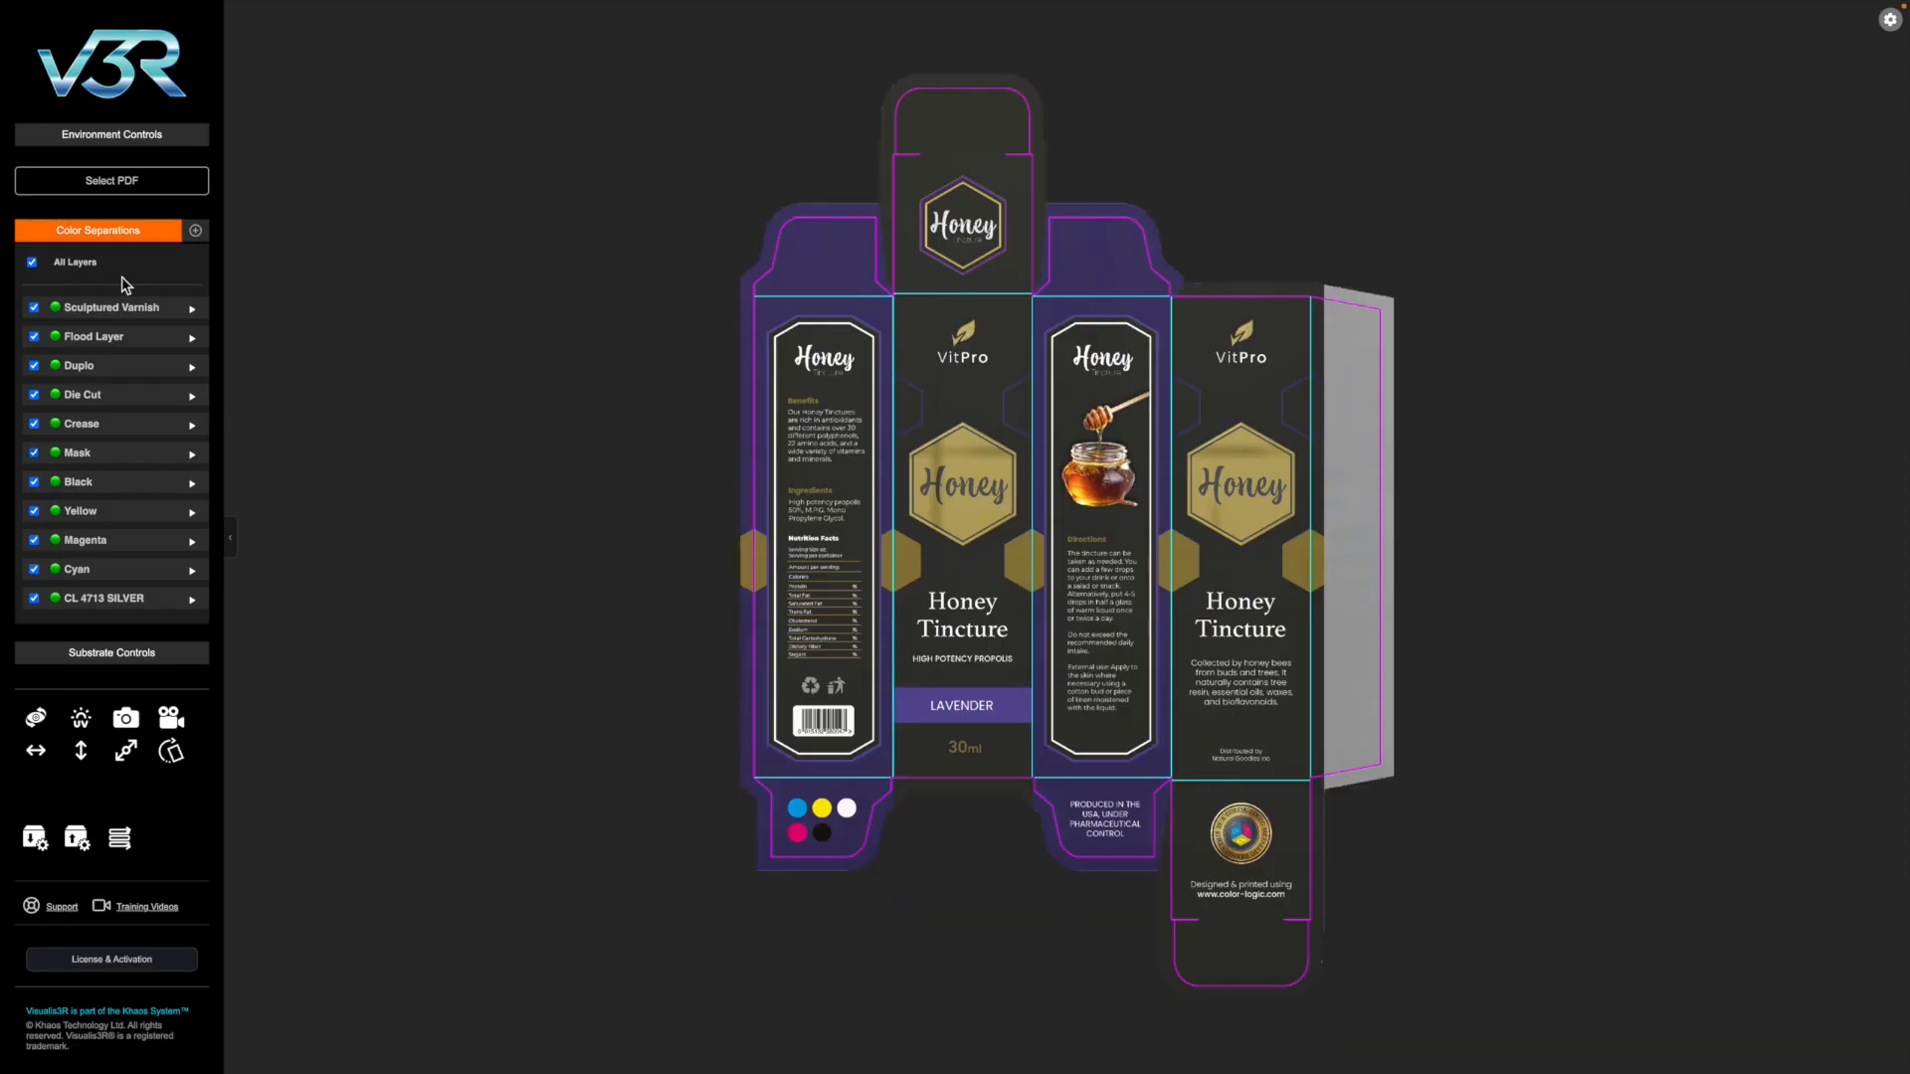
{"action": "left_click", "coordinate": [149, 140]}
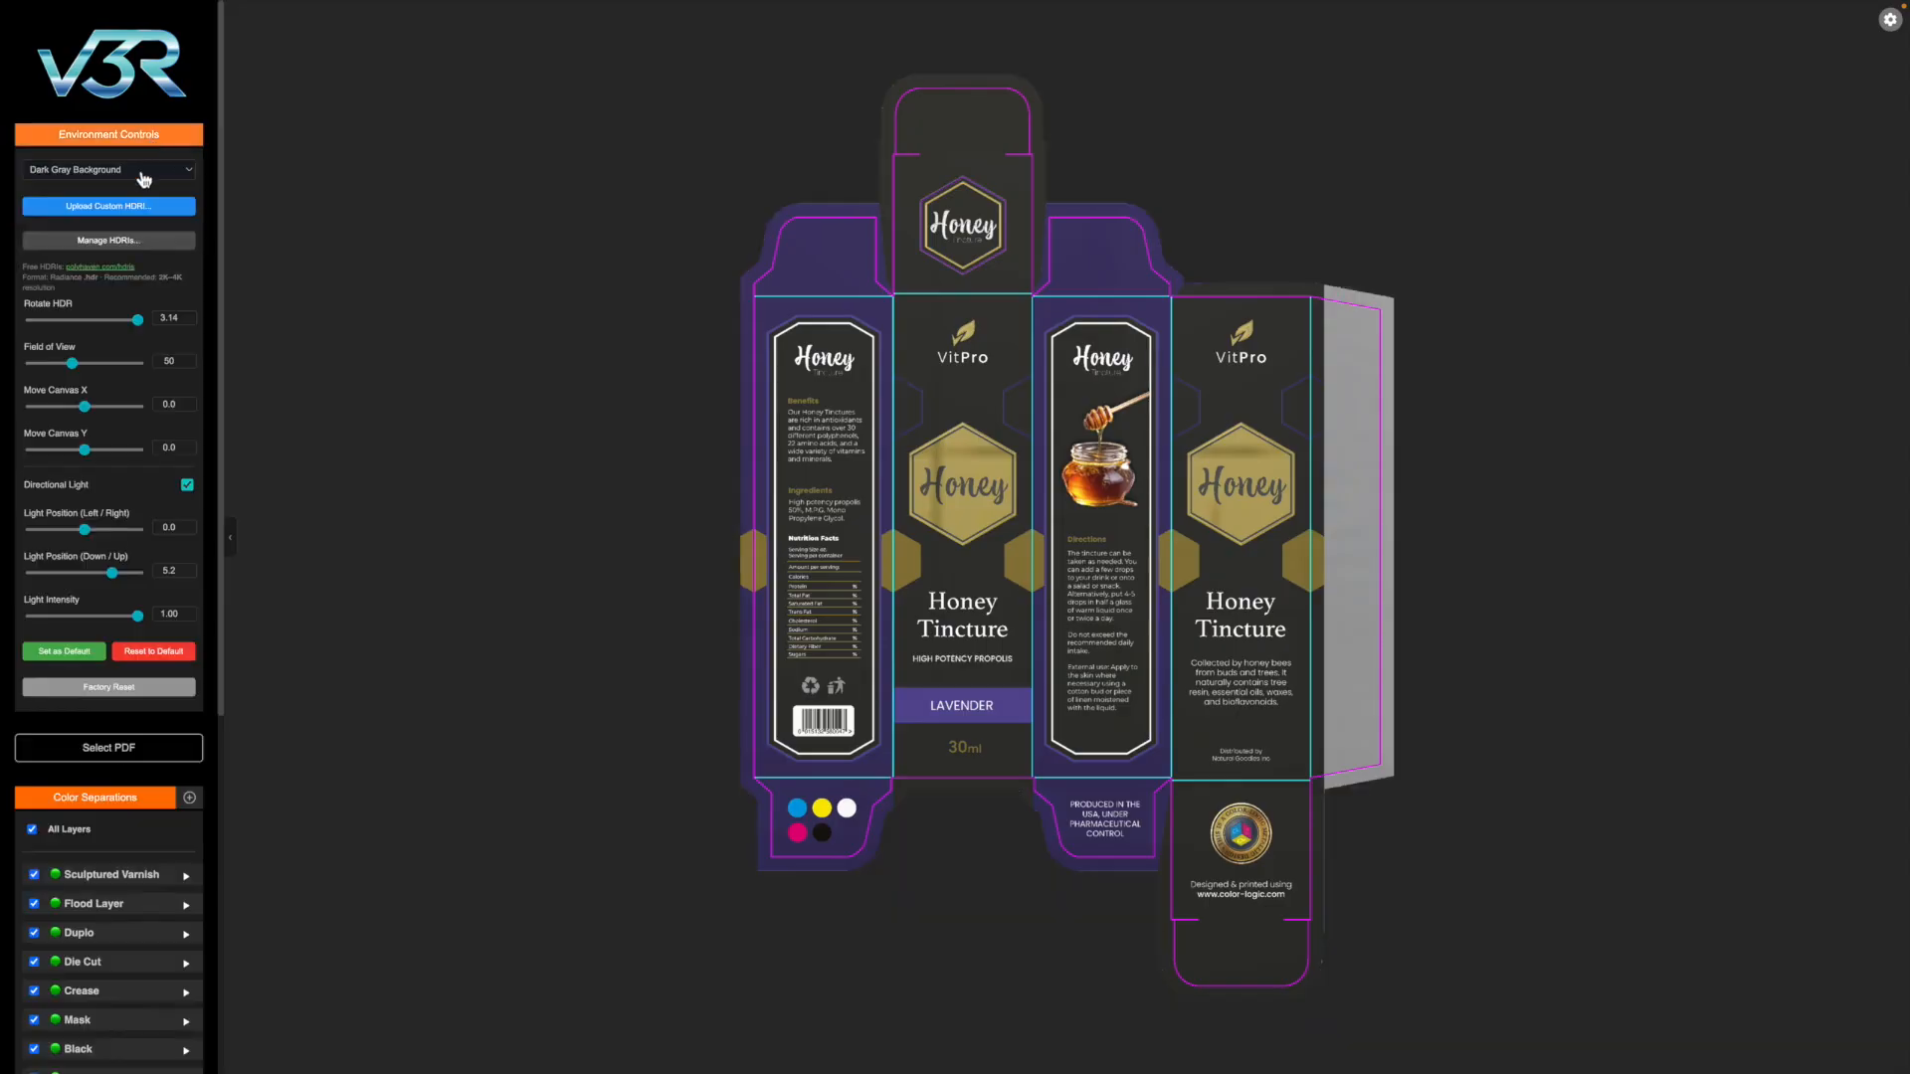
{"action": "left_click", "coordinate": [141, 171]}
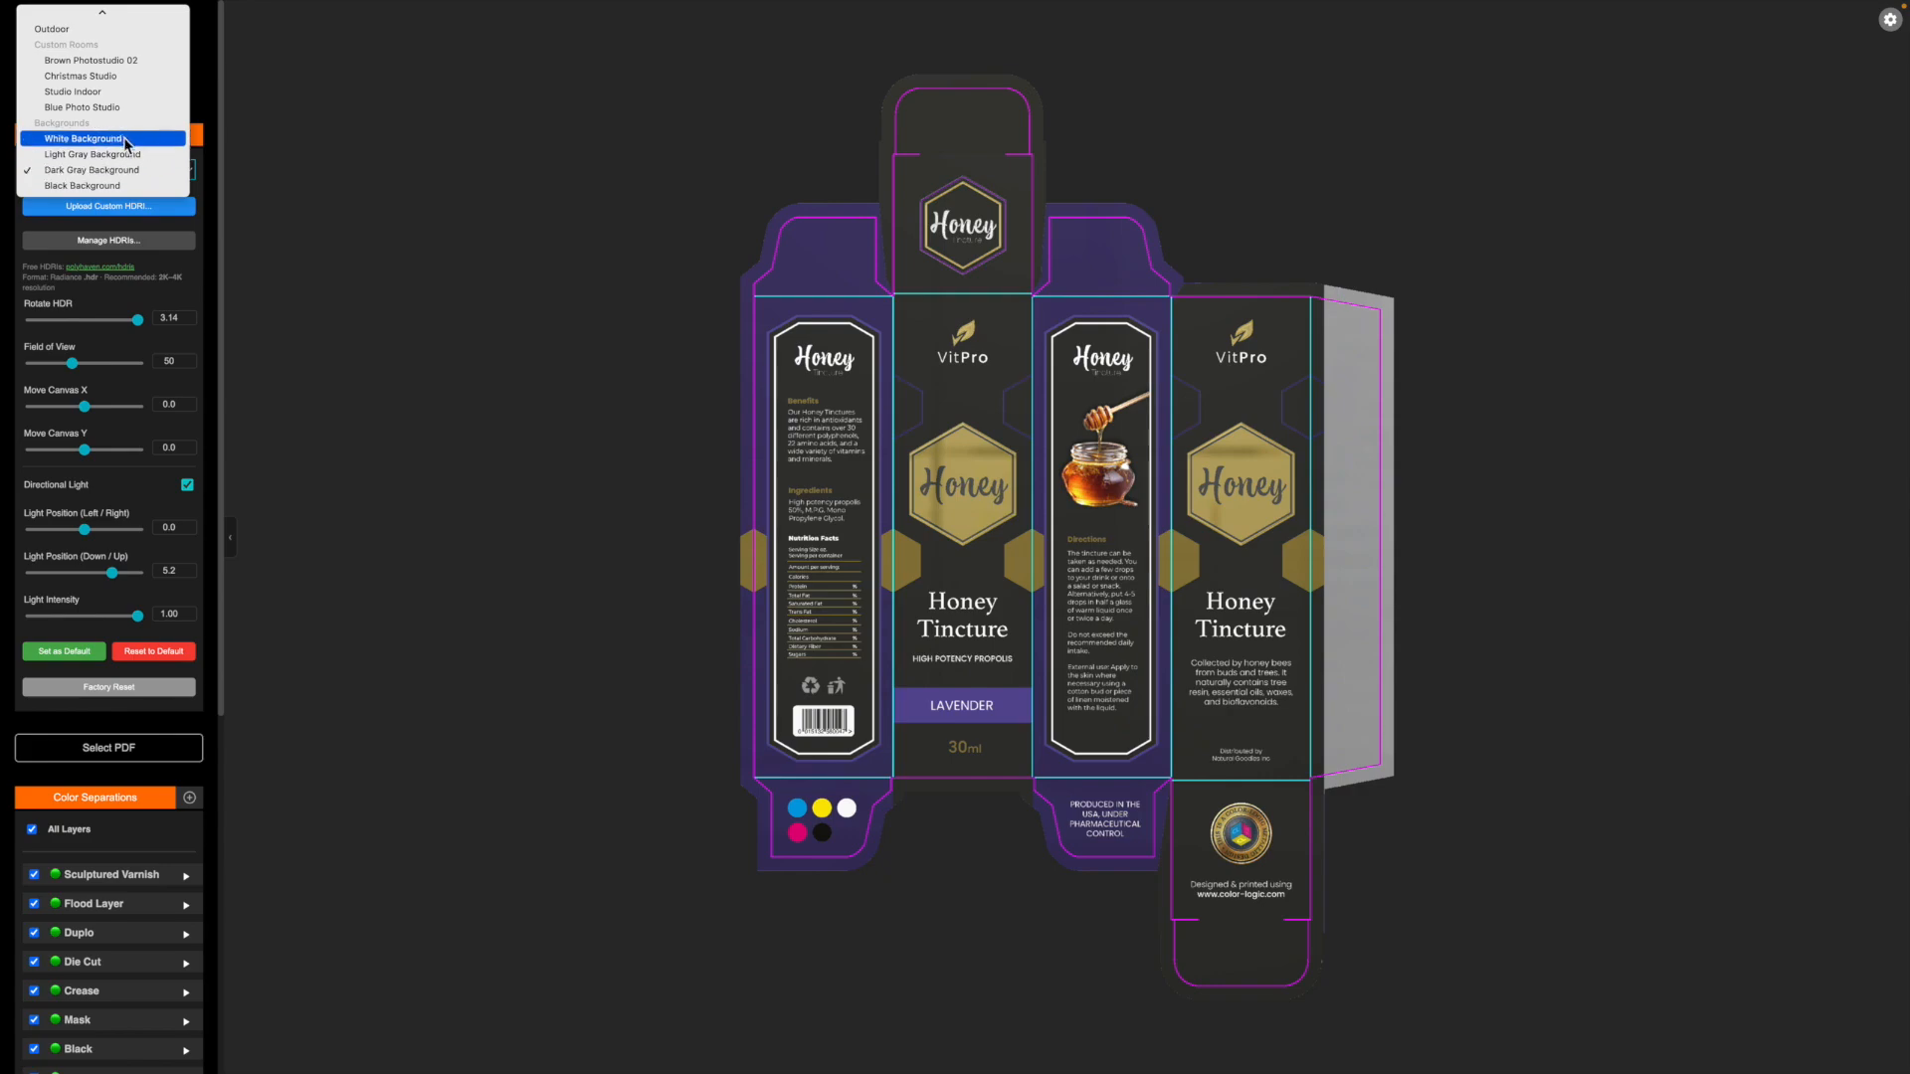
{"action": "left_click", "coordinate": [127, 139]}
{"action": "left_click", "coordinate": [147, 139]}
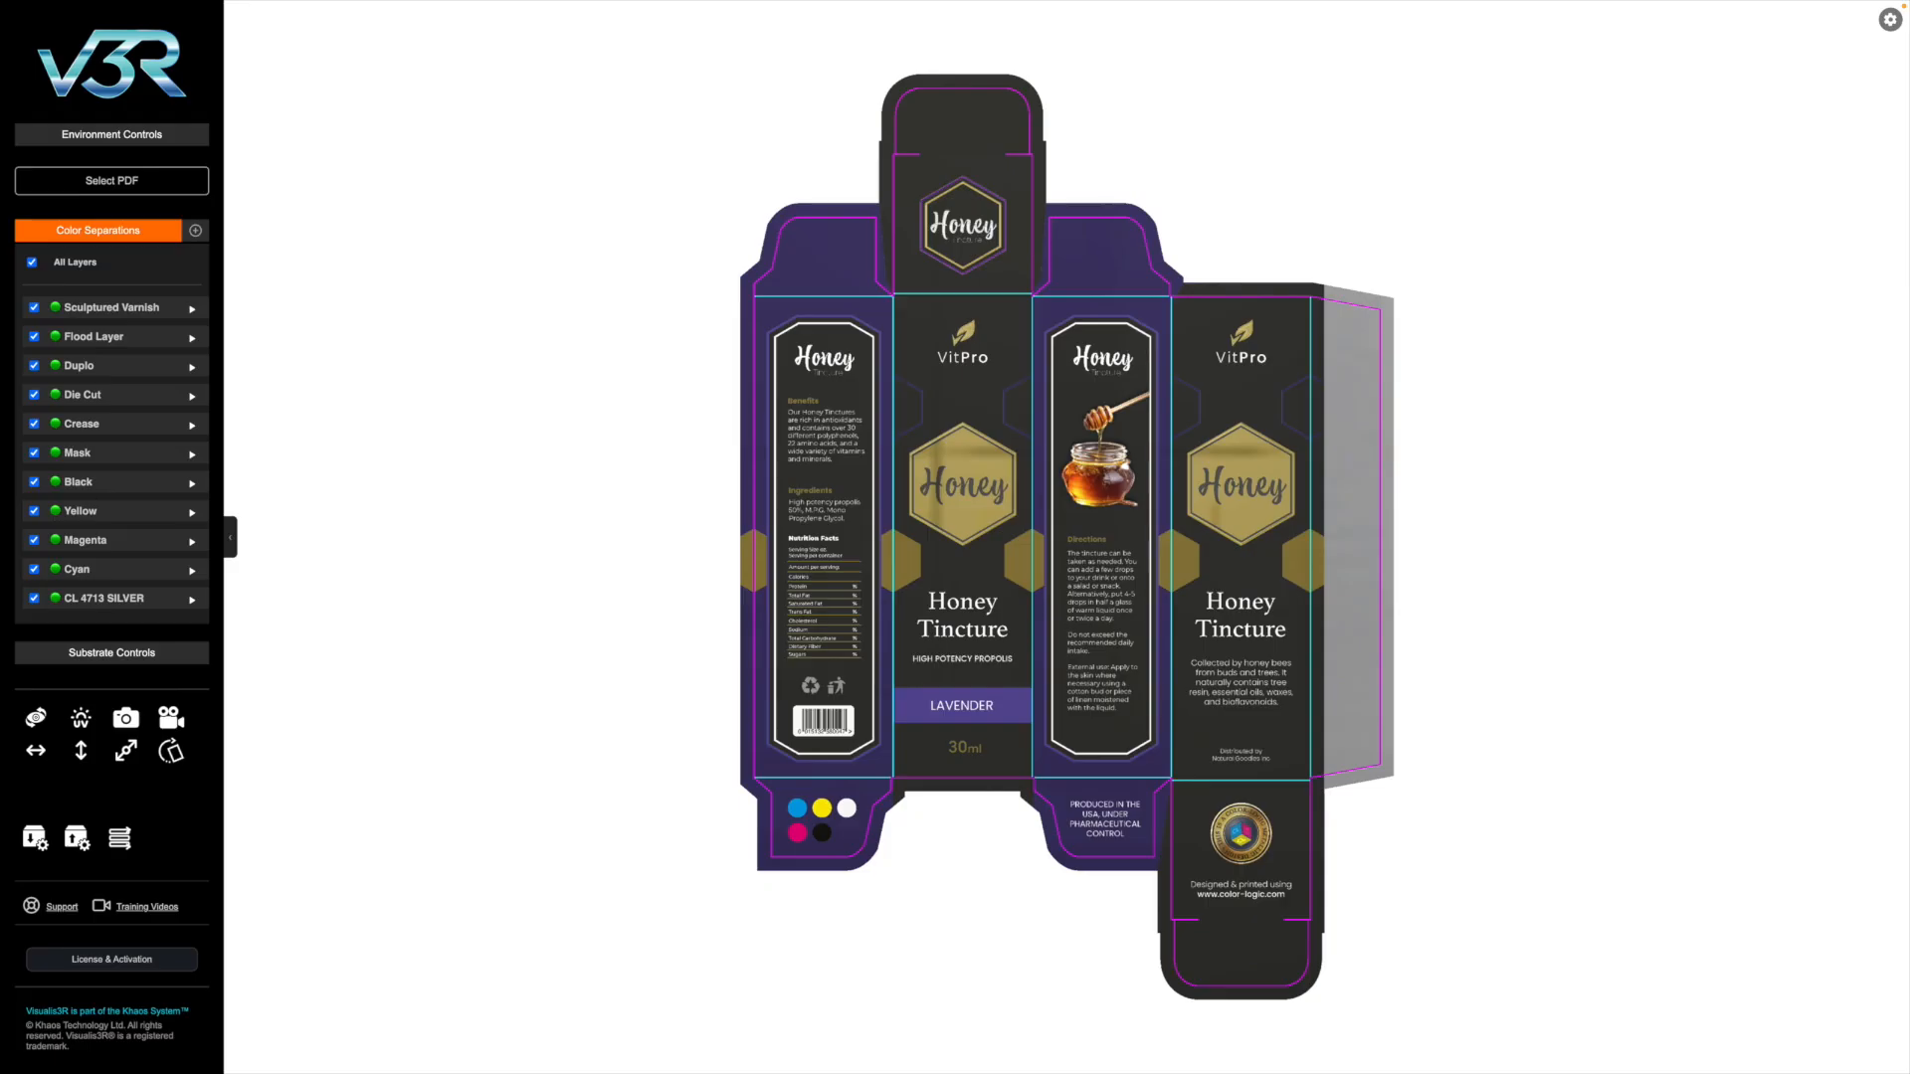
- Capture the flat front view of the carton and save it as captured-visualiser-normal.png on the Desktop
{"action": "left_click", "coordinate": [125, 729]}
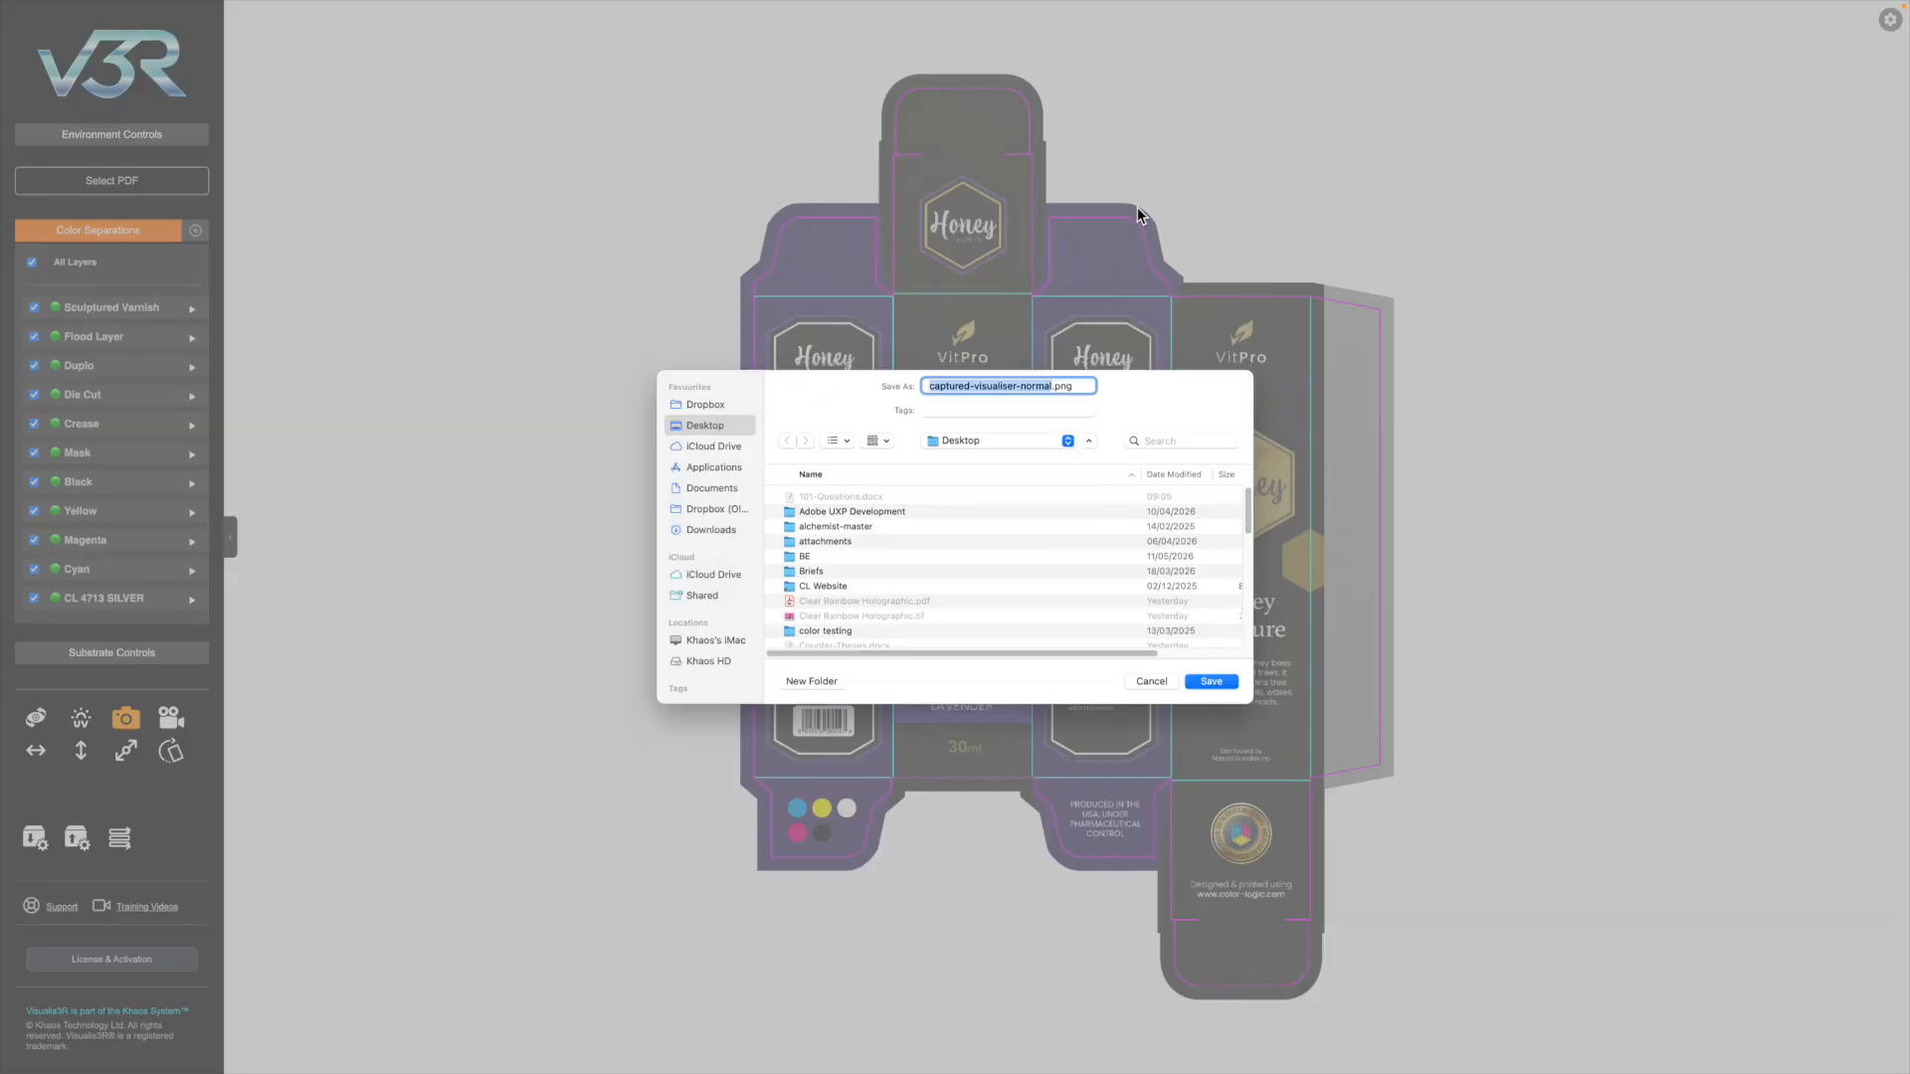
{"action": "left_click", "coordinate": [1210, 682]}
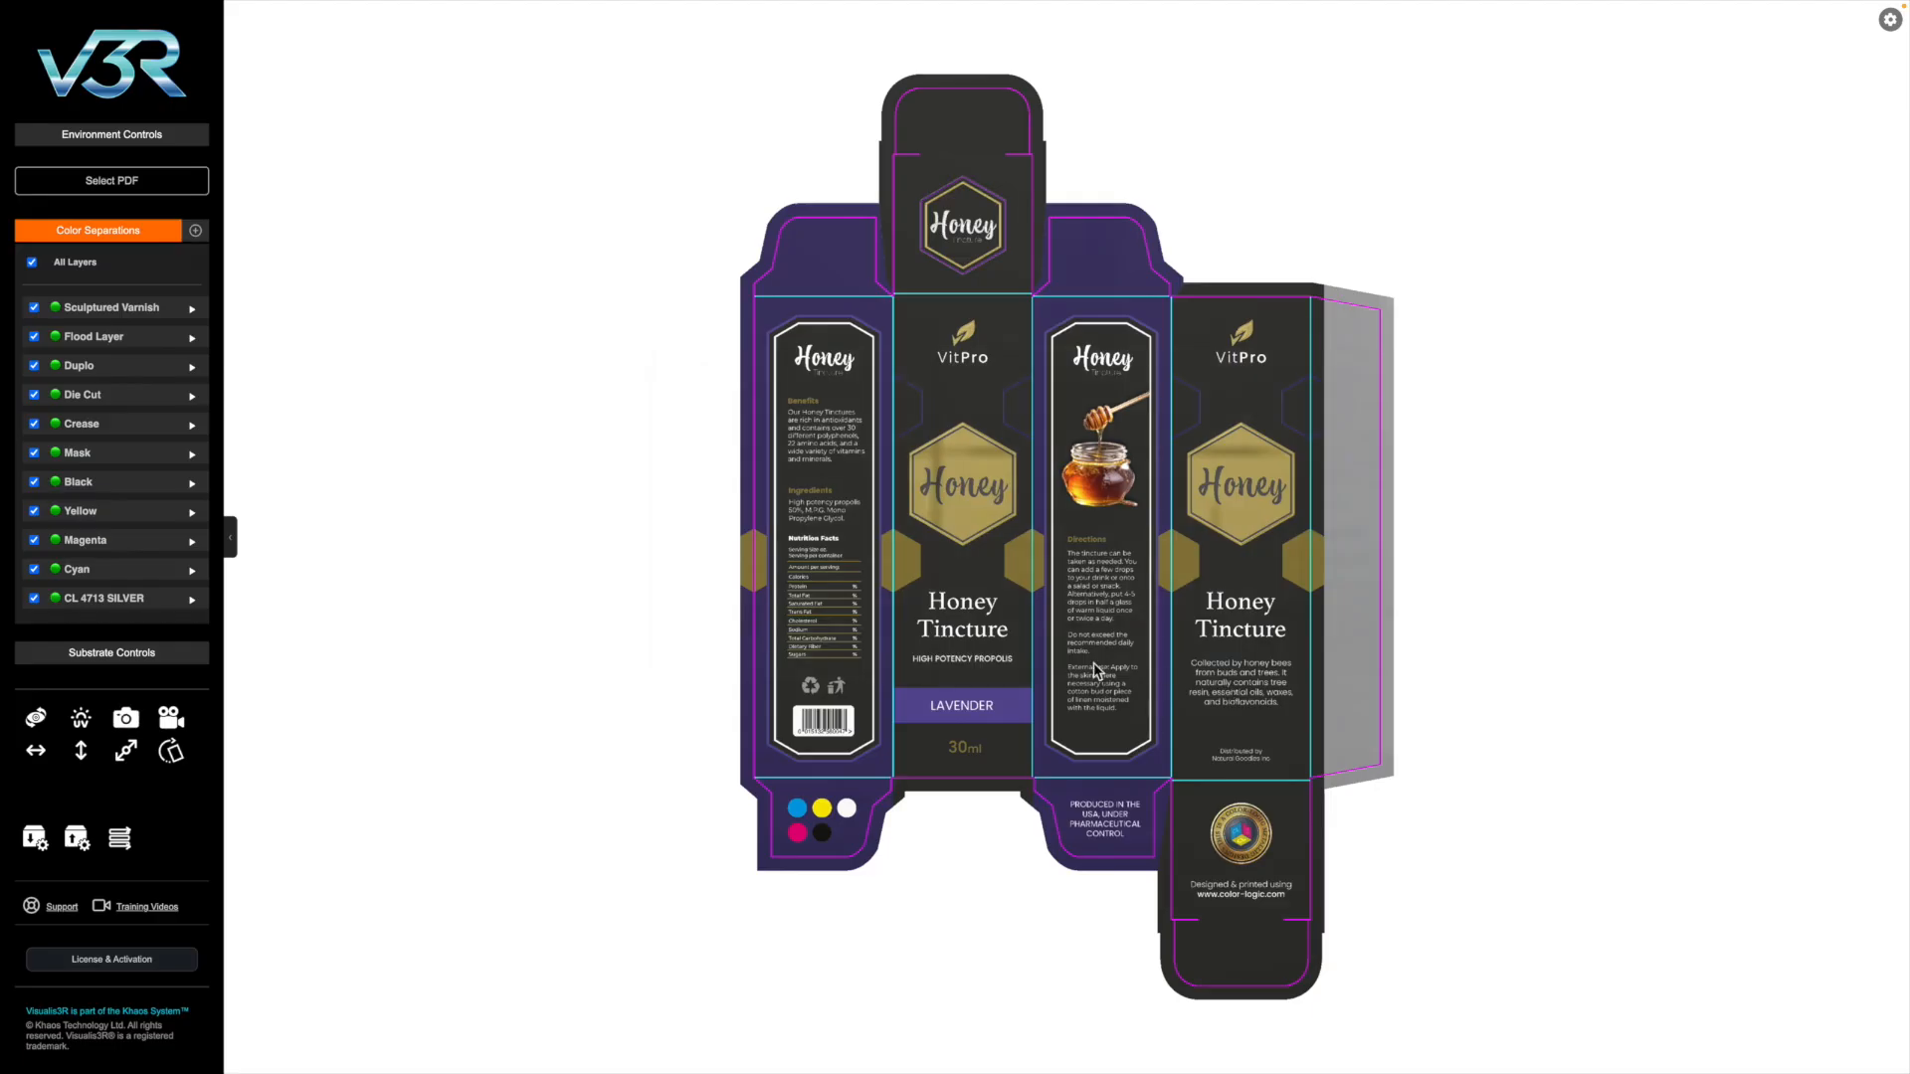
- Tilt the carton and move the directional light to -2.1 left/right and 5.5 down/up
{"action": "left_click_drag", "start_coordinate": [1037, 695], "coordinate": [1019, 710]}
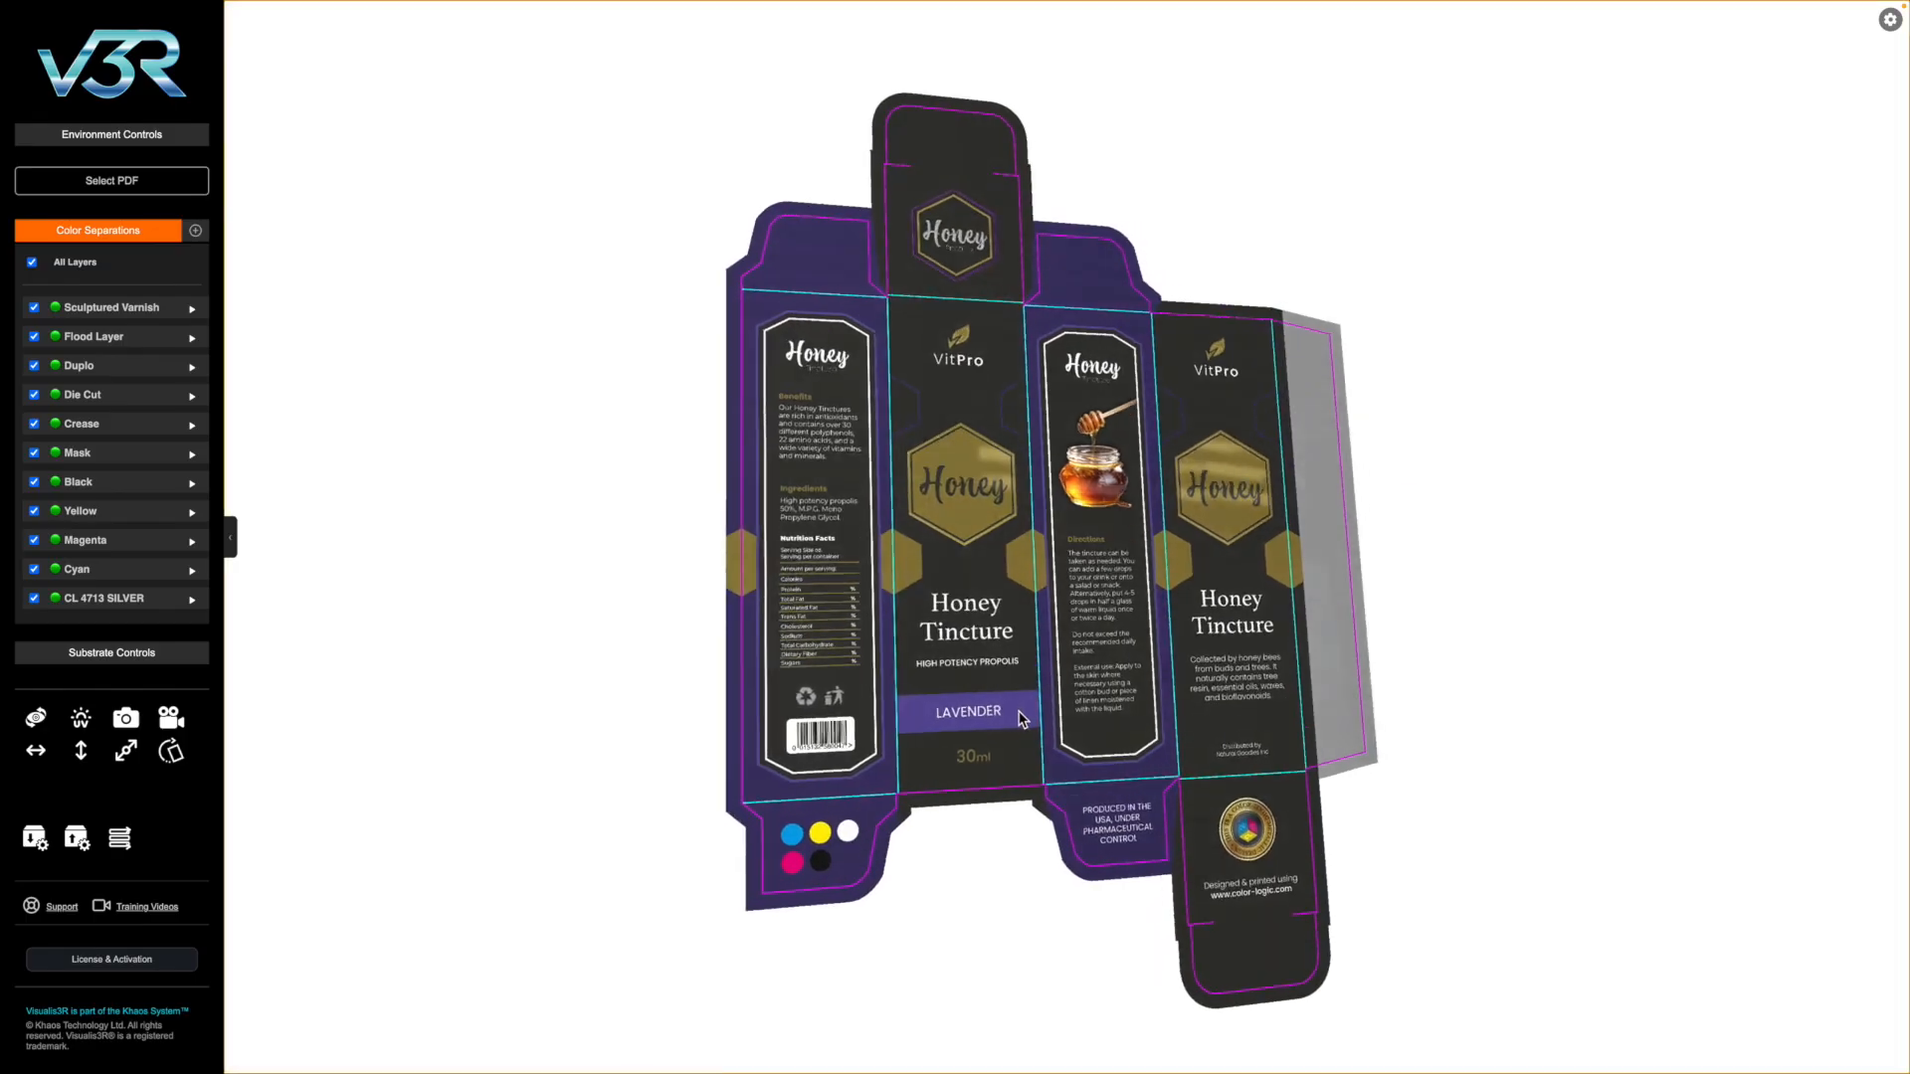
{"action": "left_click", "coordinate": [159, 140]}
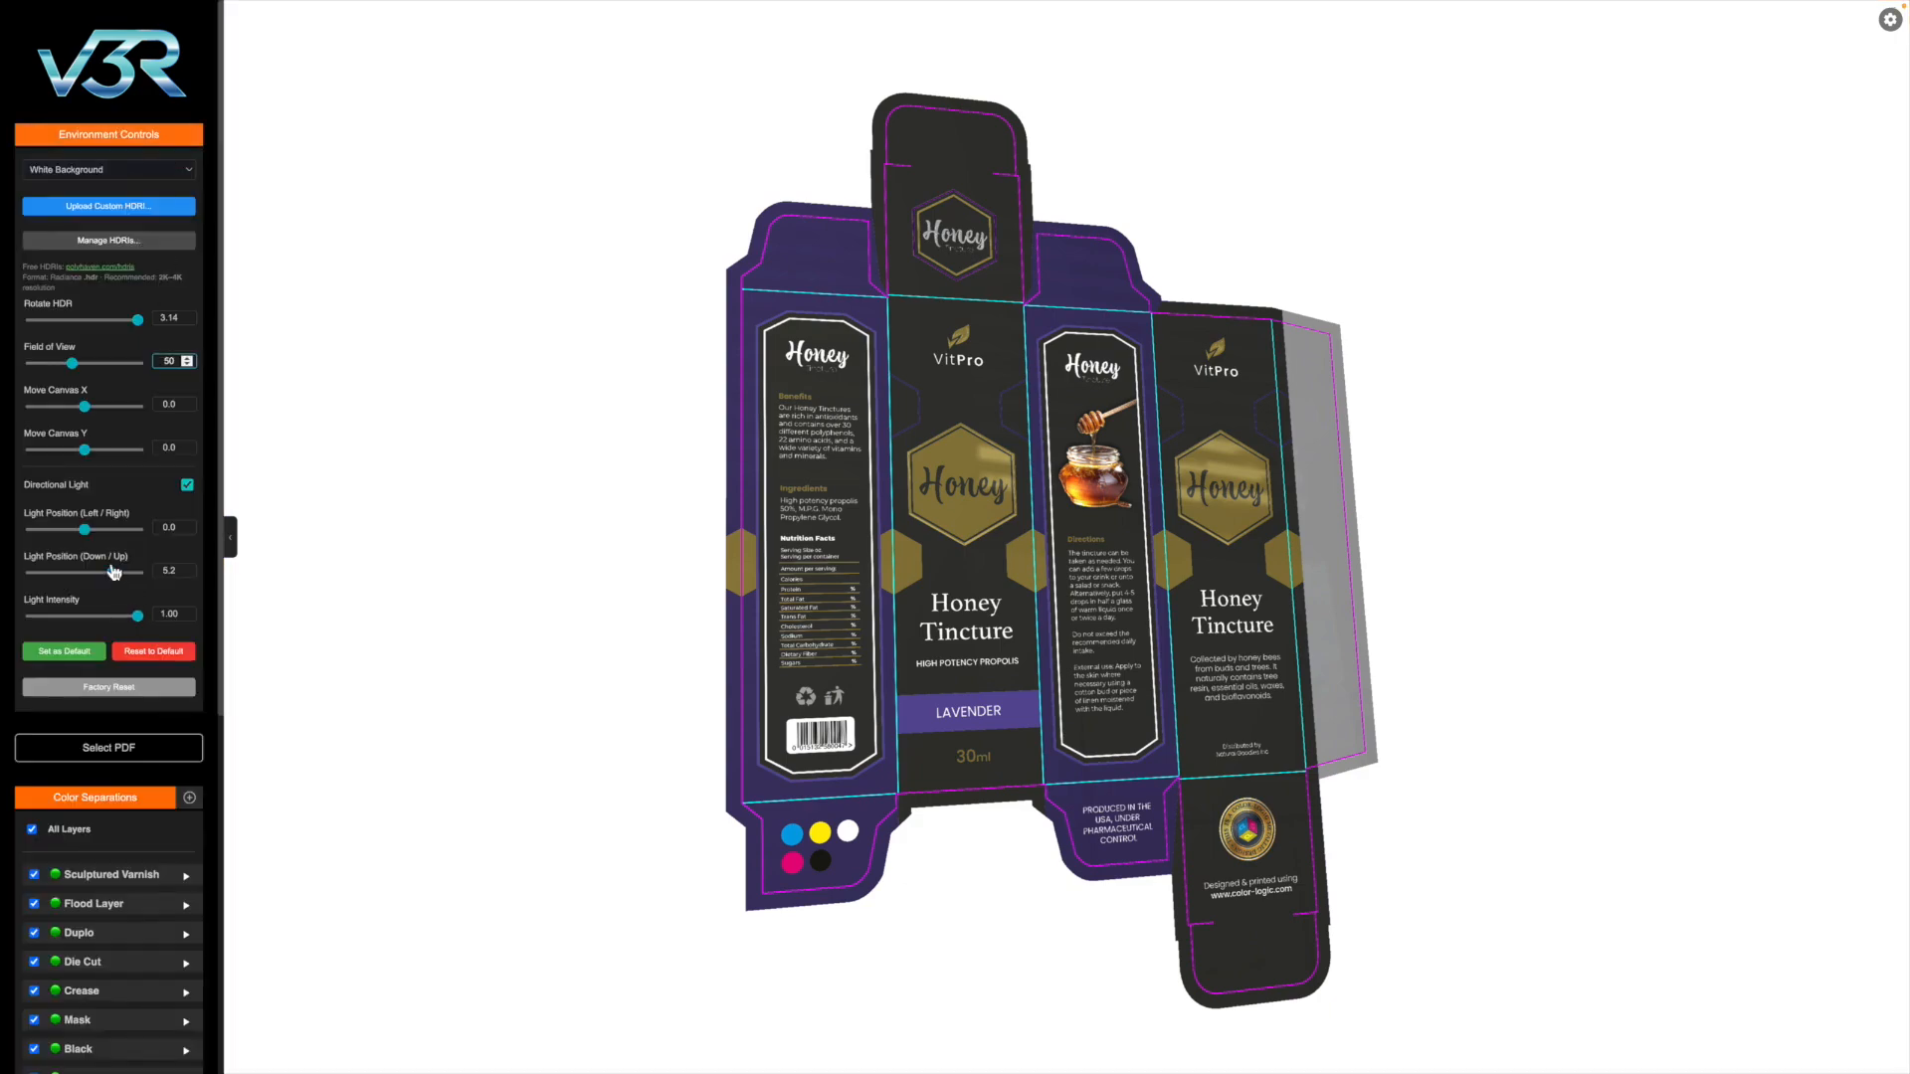
{"action": "mouse_move", "coordinate": [112, 574]}
{"action": "left_mouse_down"}
{"action": "mouse_move", "coordinate": [82, 594]}
{"action": "mouse_move", "coordinate": [67, 540]}
{"action": "mouse_move", "coordinate": [27, 545]}
{"action": "mouse_move", "coordinate": [123, 537]}
{"action": "mouse_move", "coordinate": [72, 549]}
{"action": "mouse_move", "coordinate": [121, 583]}
{"action": "left_mouse_up"}
{"action": "left_click_drag", "start_coordinate": [807, 625], "coordinate": [804, 619]}
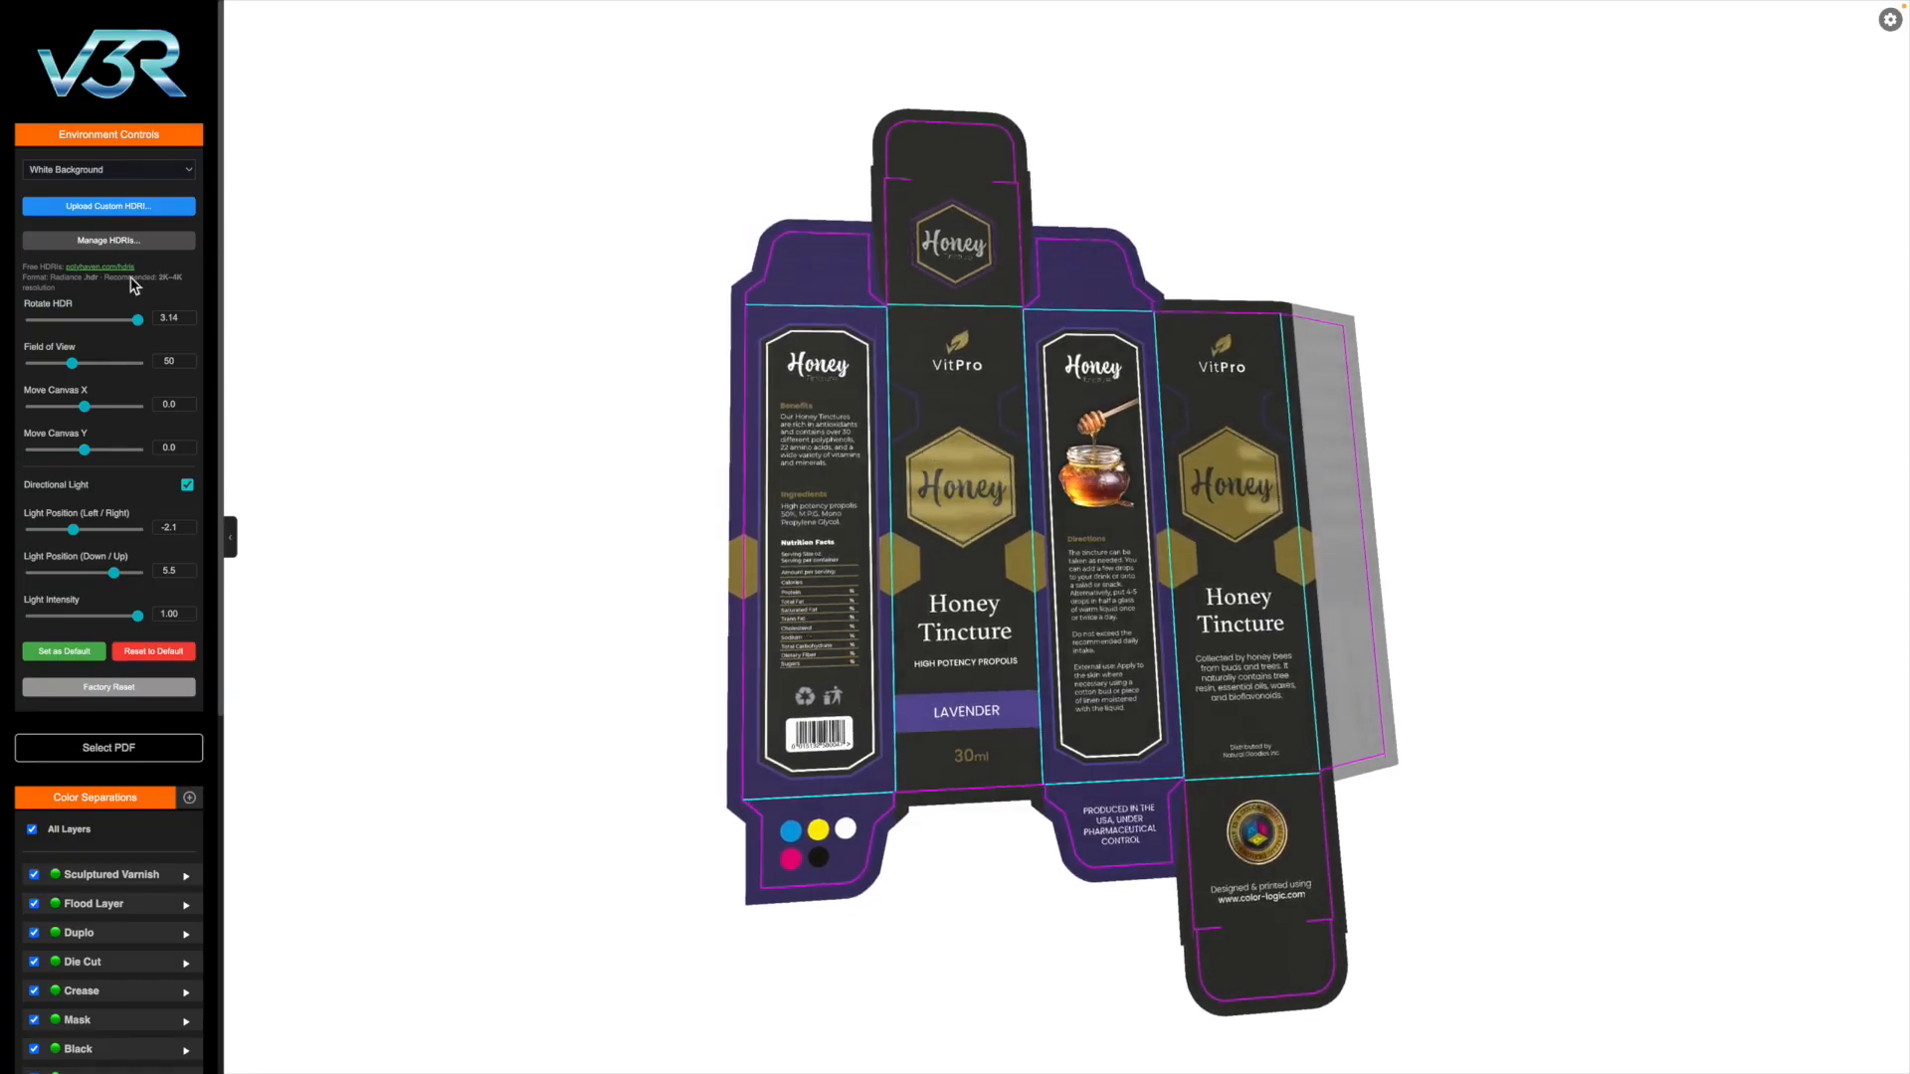
{"action": "left_click", "coordinate": [109, 133]}
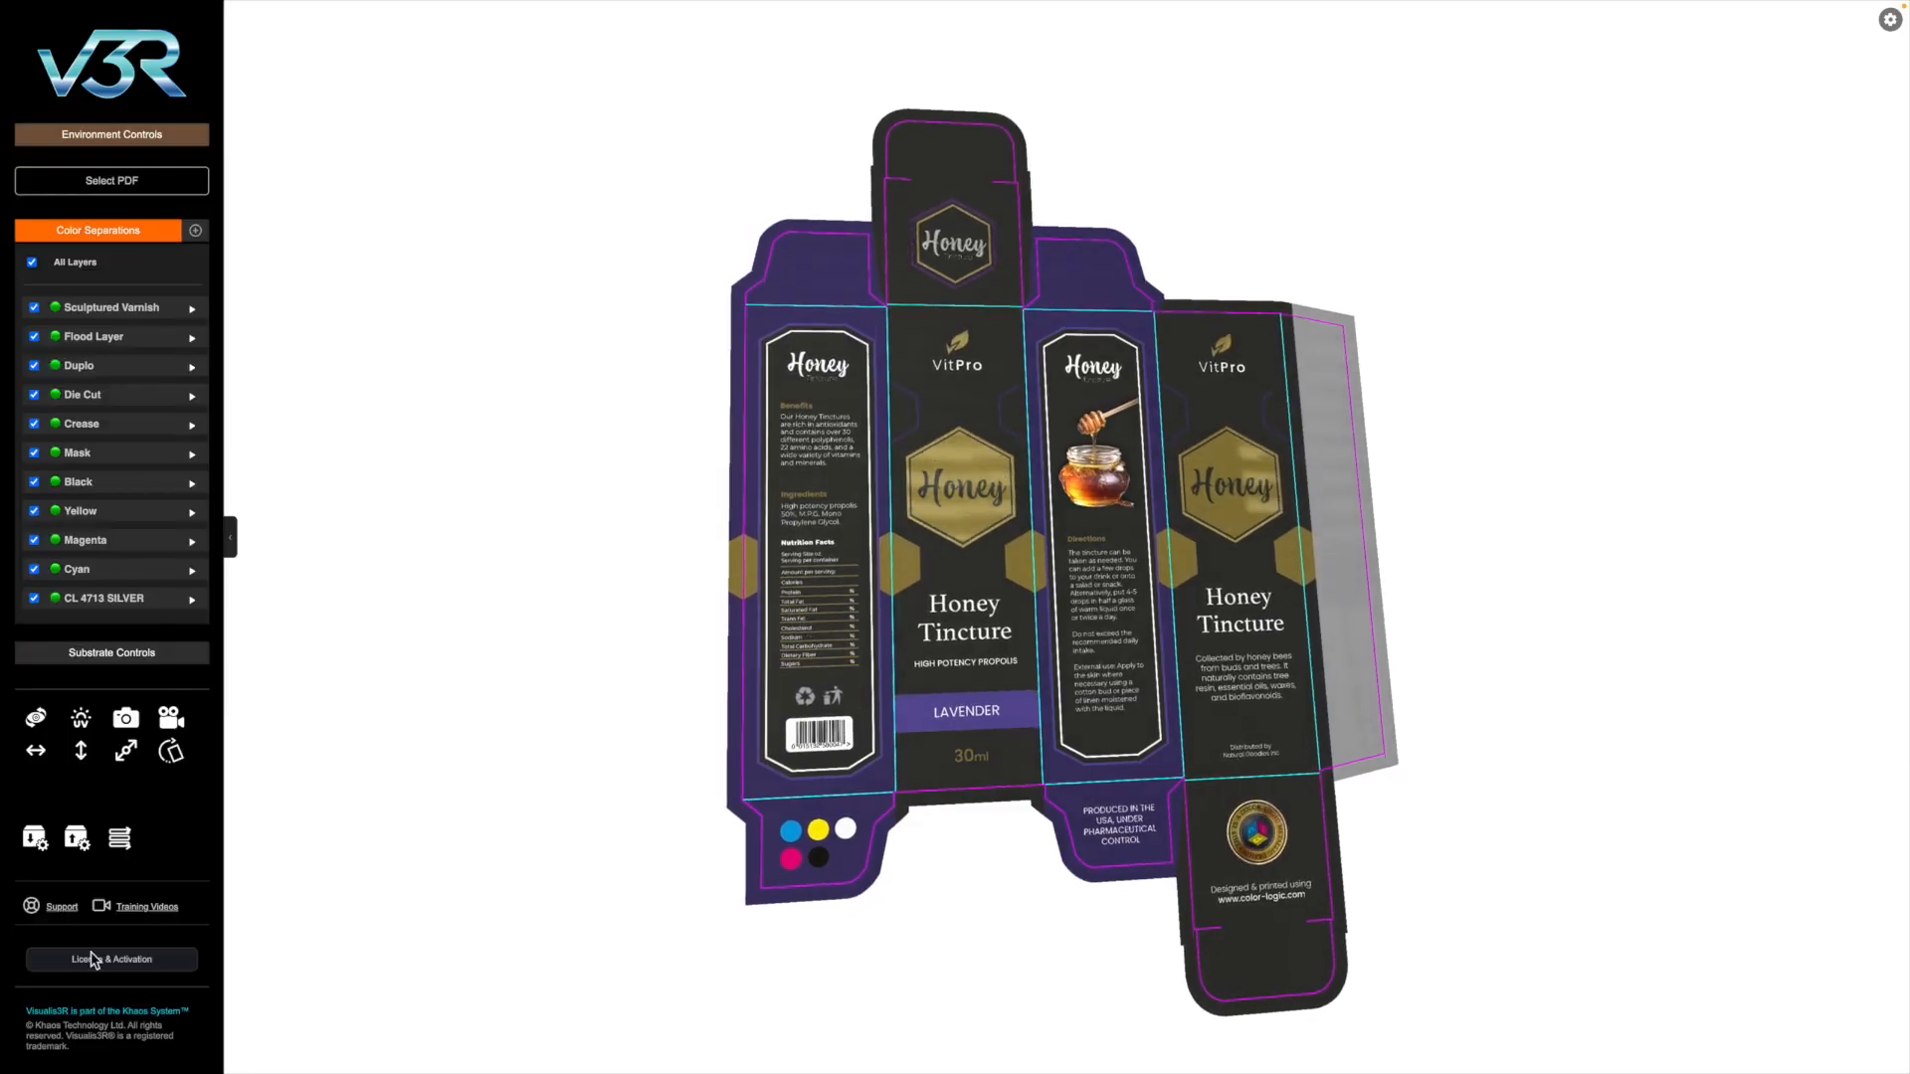
- Capture the tilted carton and save it as captured-visualiser-normal2.png on the Desktop
{"action": "left_click", "coordinate": [127, 727]}
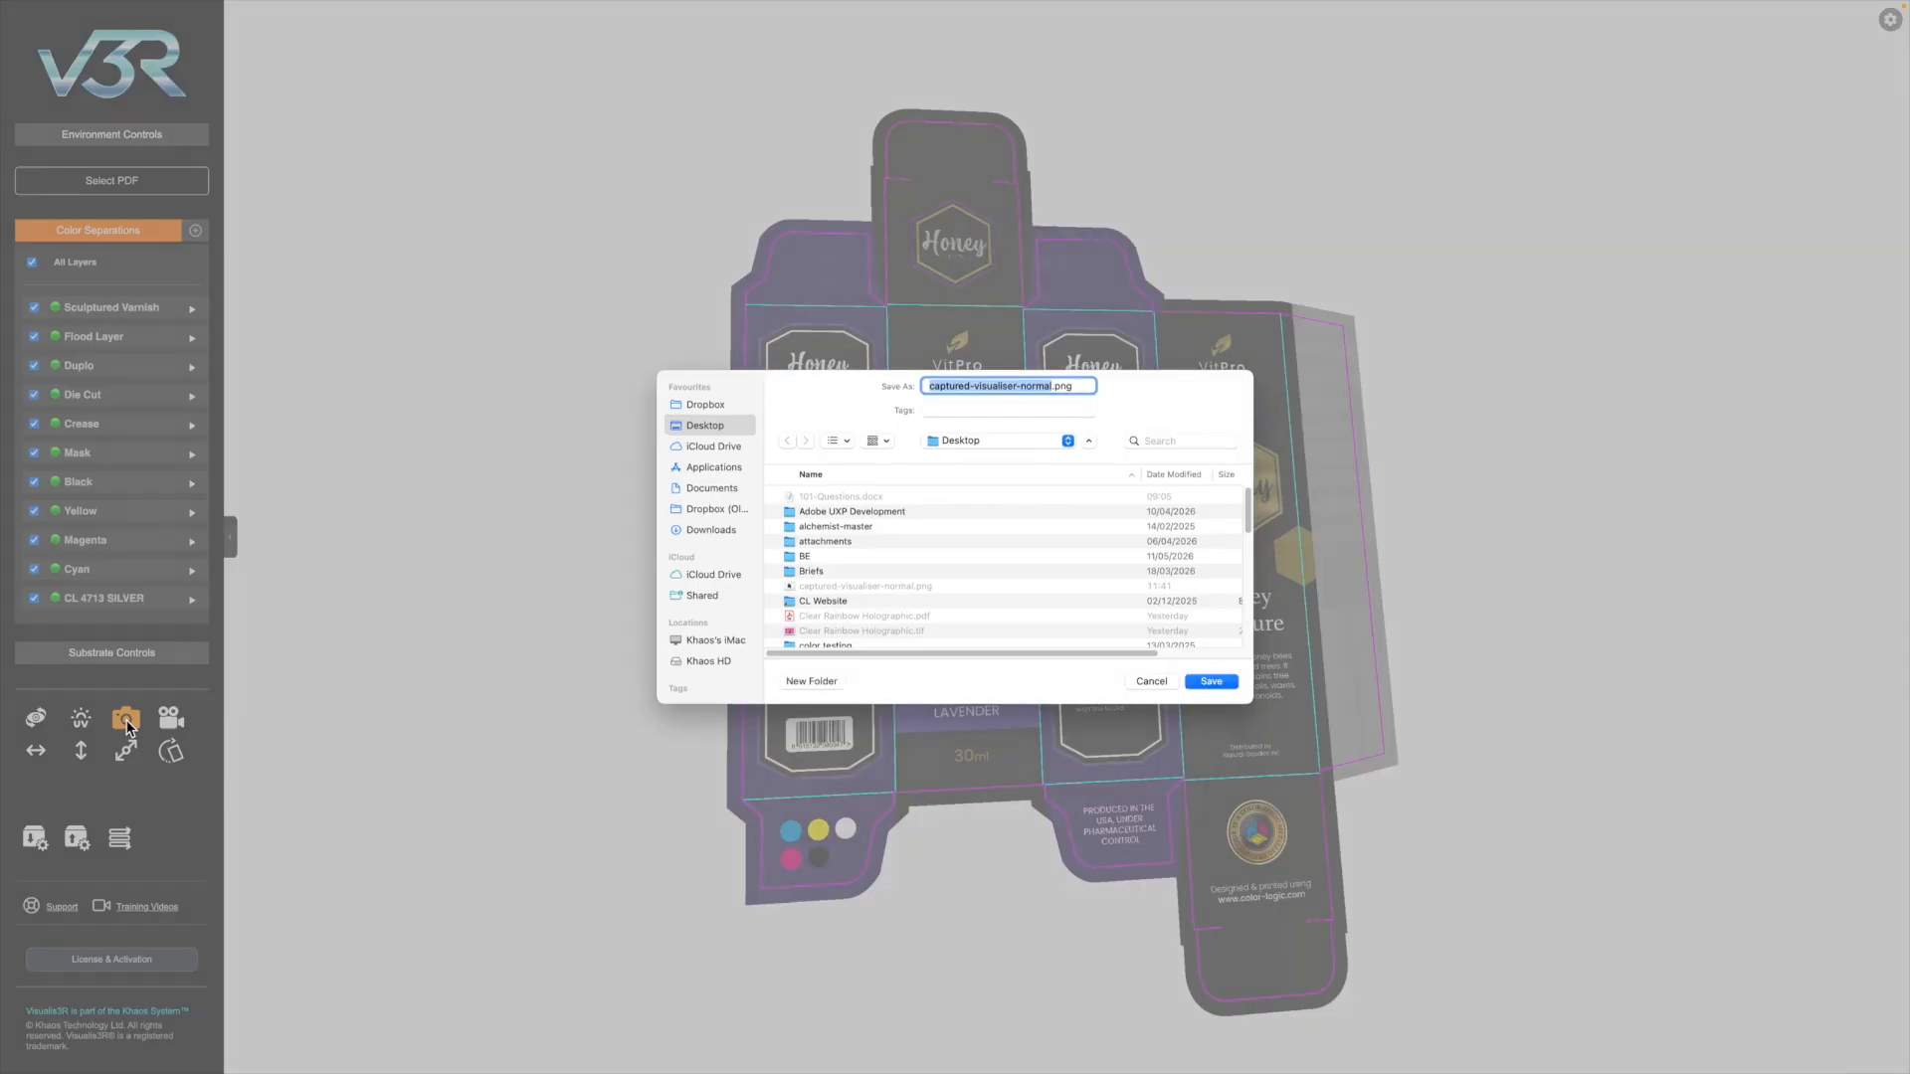
{"action": "key", "text": "Right"}
{"action": "key", "text": "Return"}
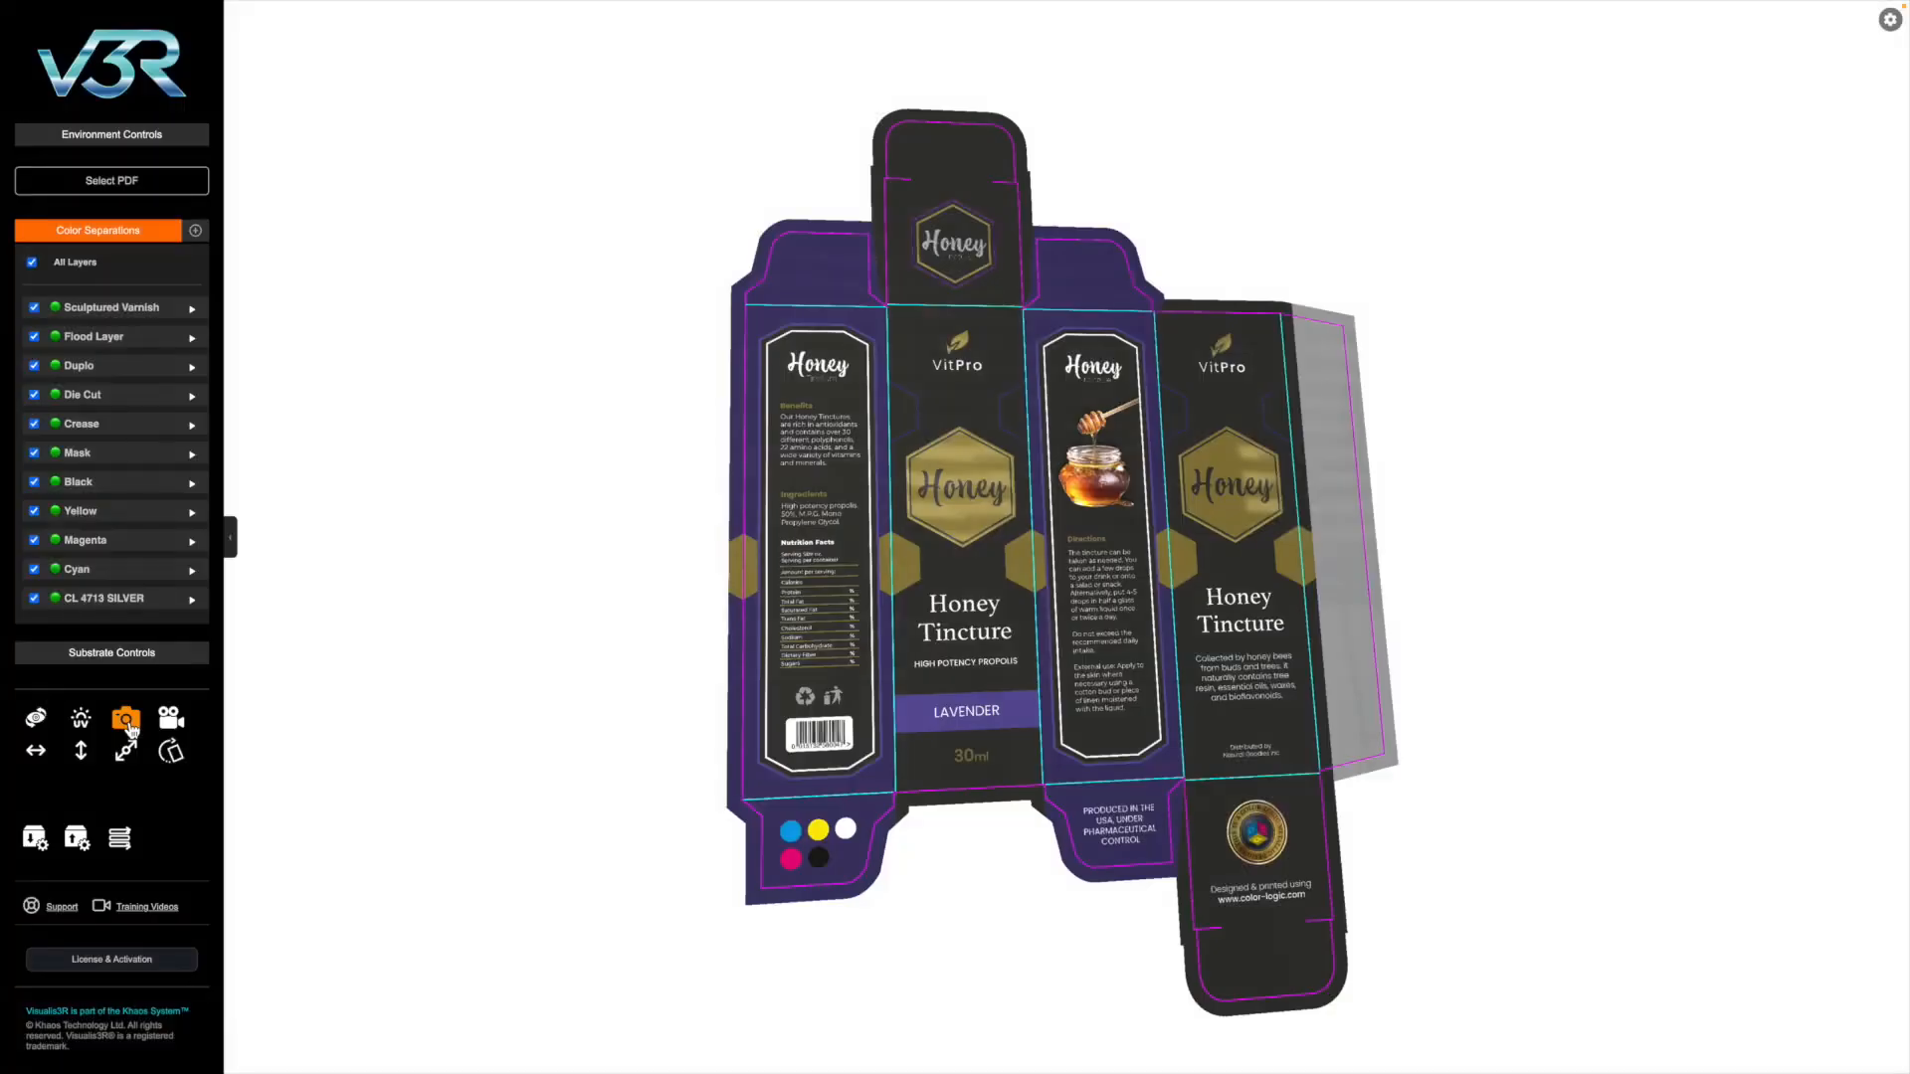
- Reset the carton to its front view and start recording a 10 s video with a ±15° swing angle
{"action": "left_click", "coordinate": [40, 720]}
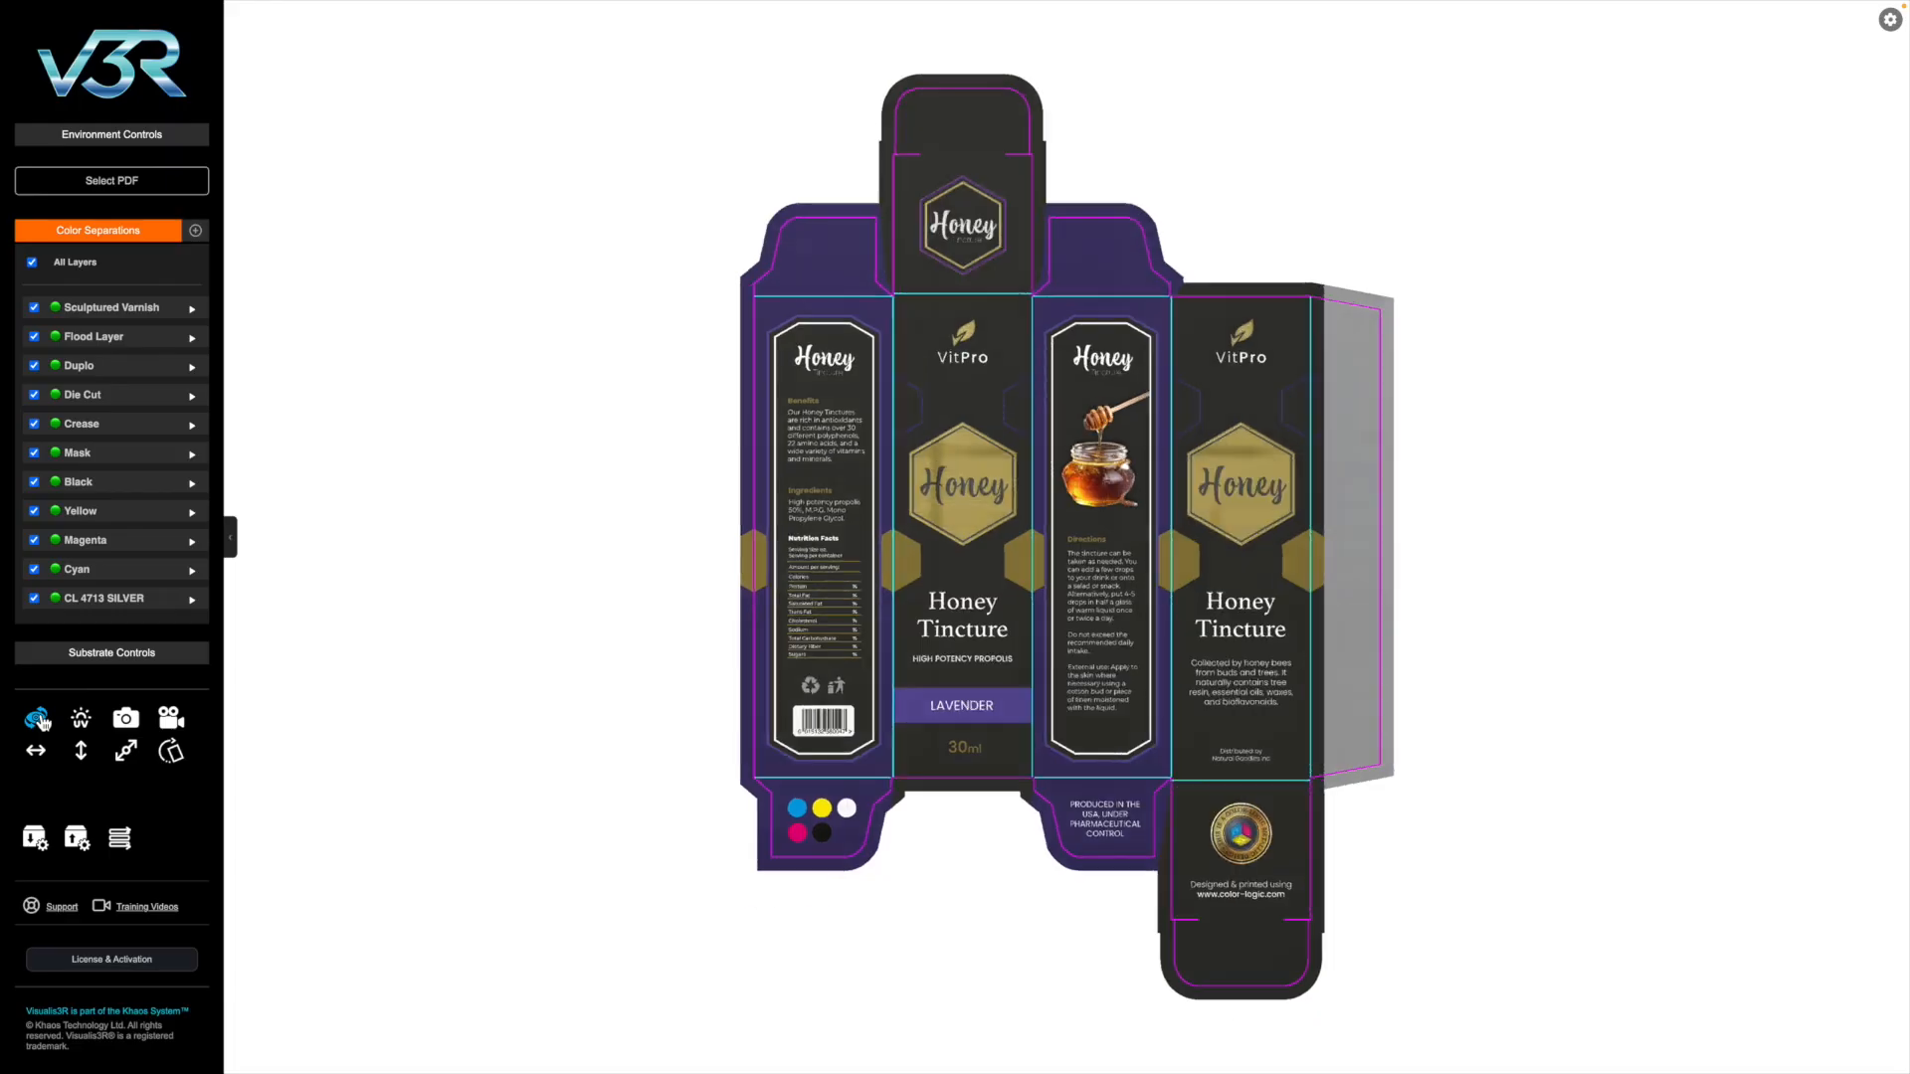
{"action": "left_click", "coordinate": [179, 733]}
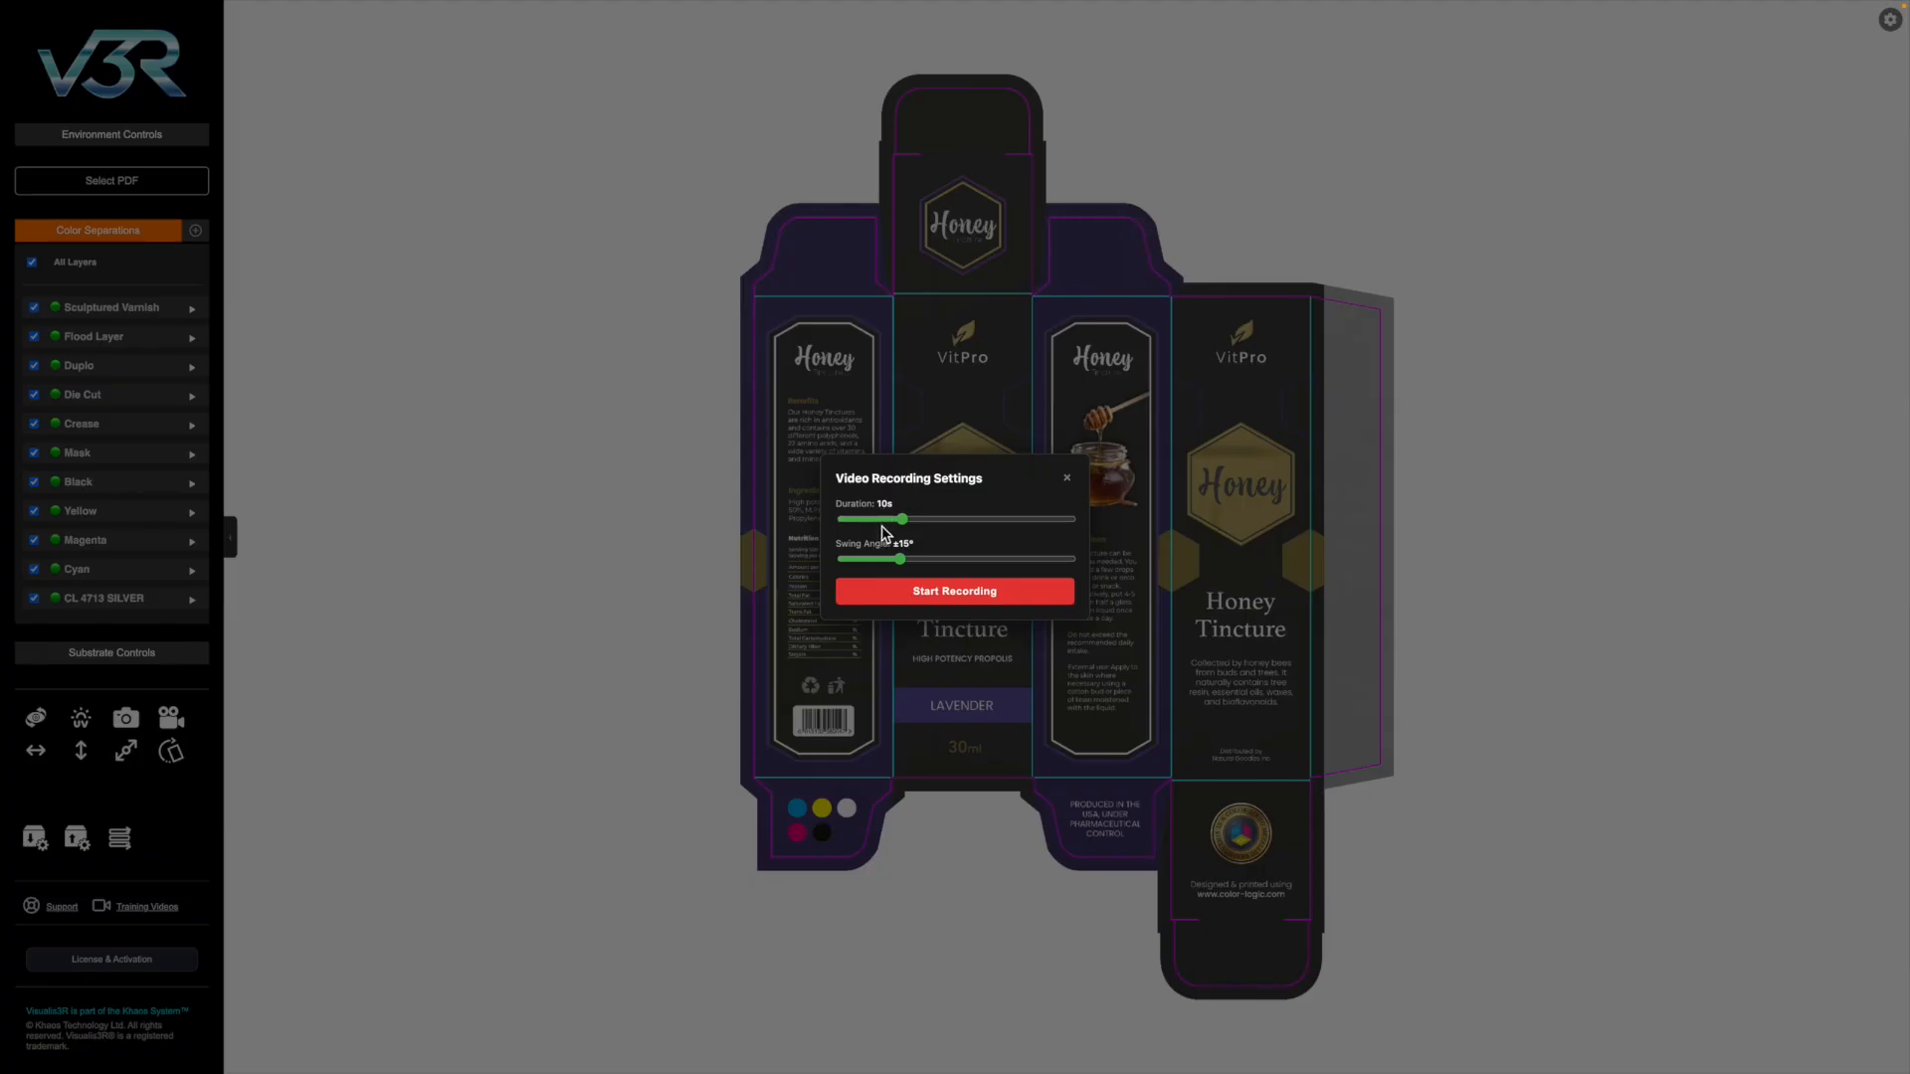
{"action": "left_click", "coordinate": [988, 594]}
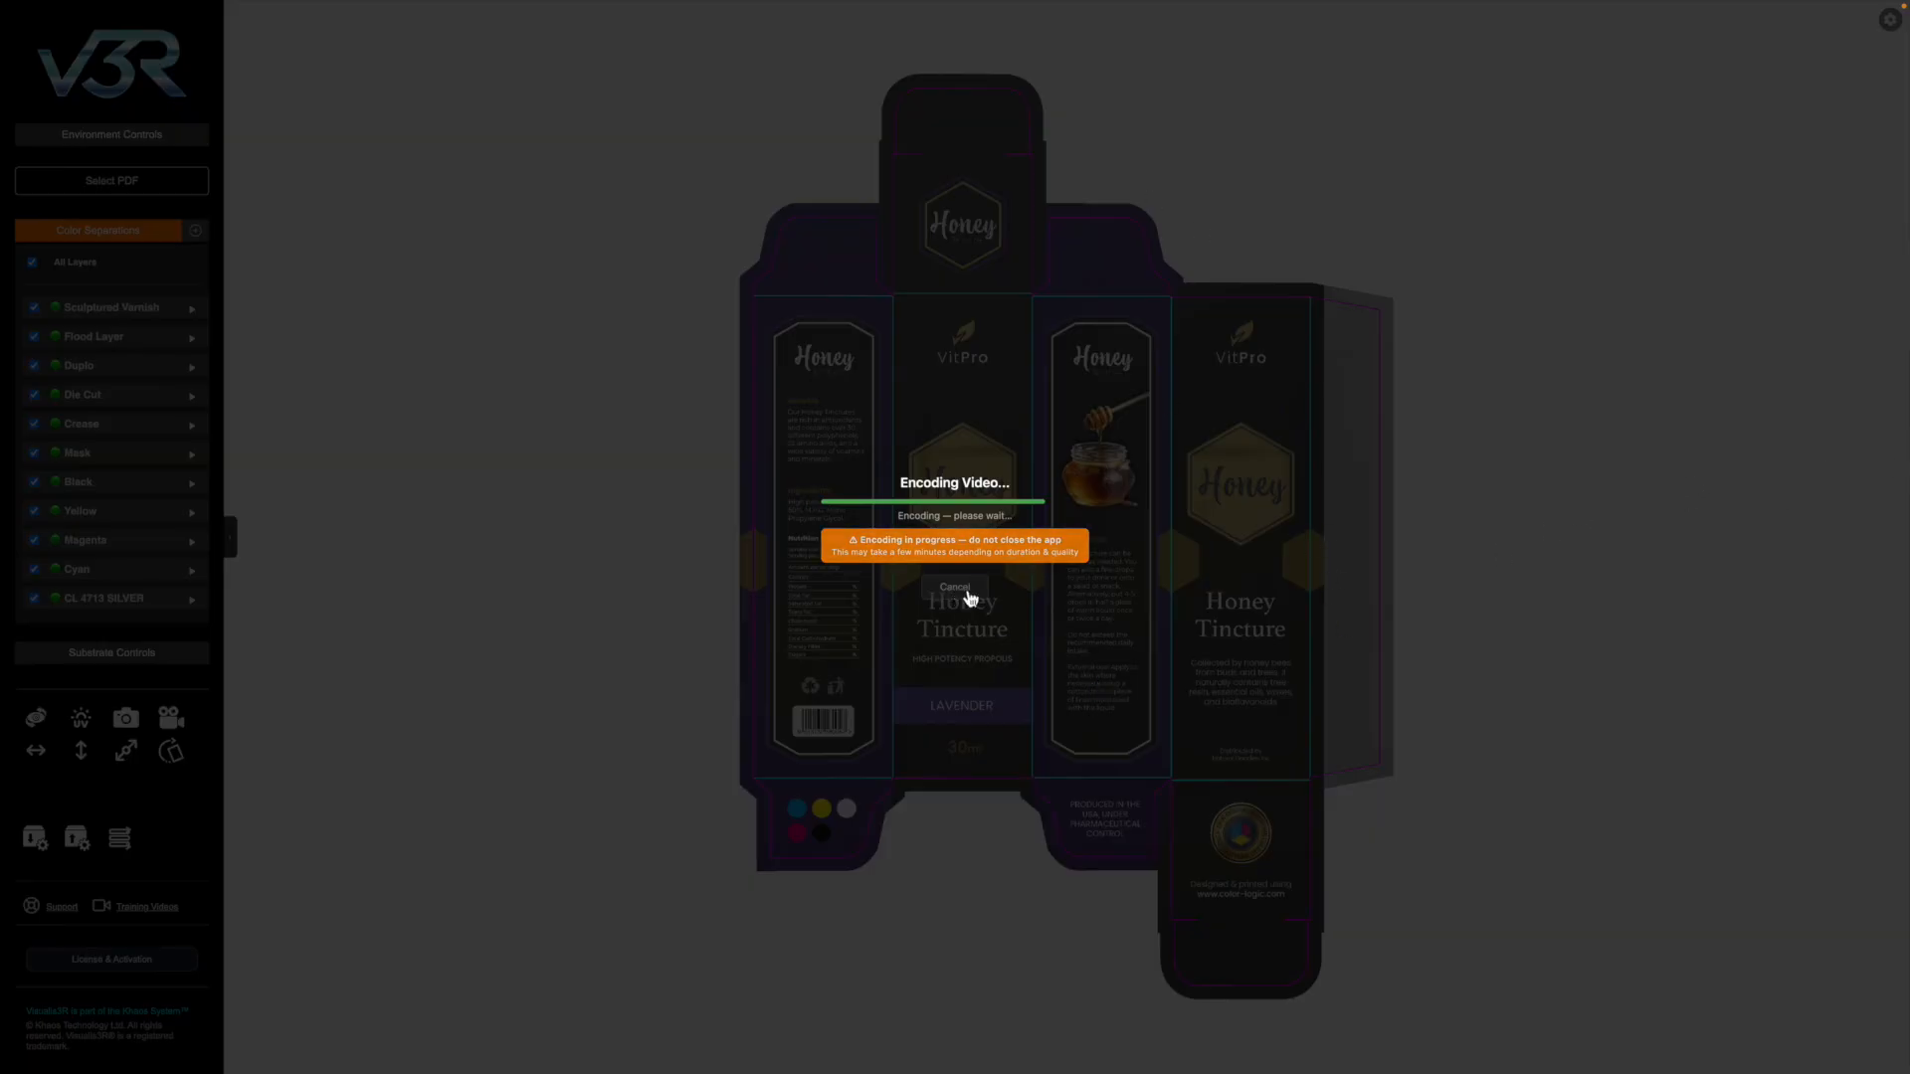
- Switch to Finder and open both captures, captured-visualiser-normal2.png and captured-visualiser-normal.png, from the Desktop to inspect them in Preview
{"action": "key", "text": "super+Tab"}
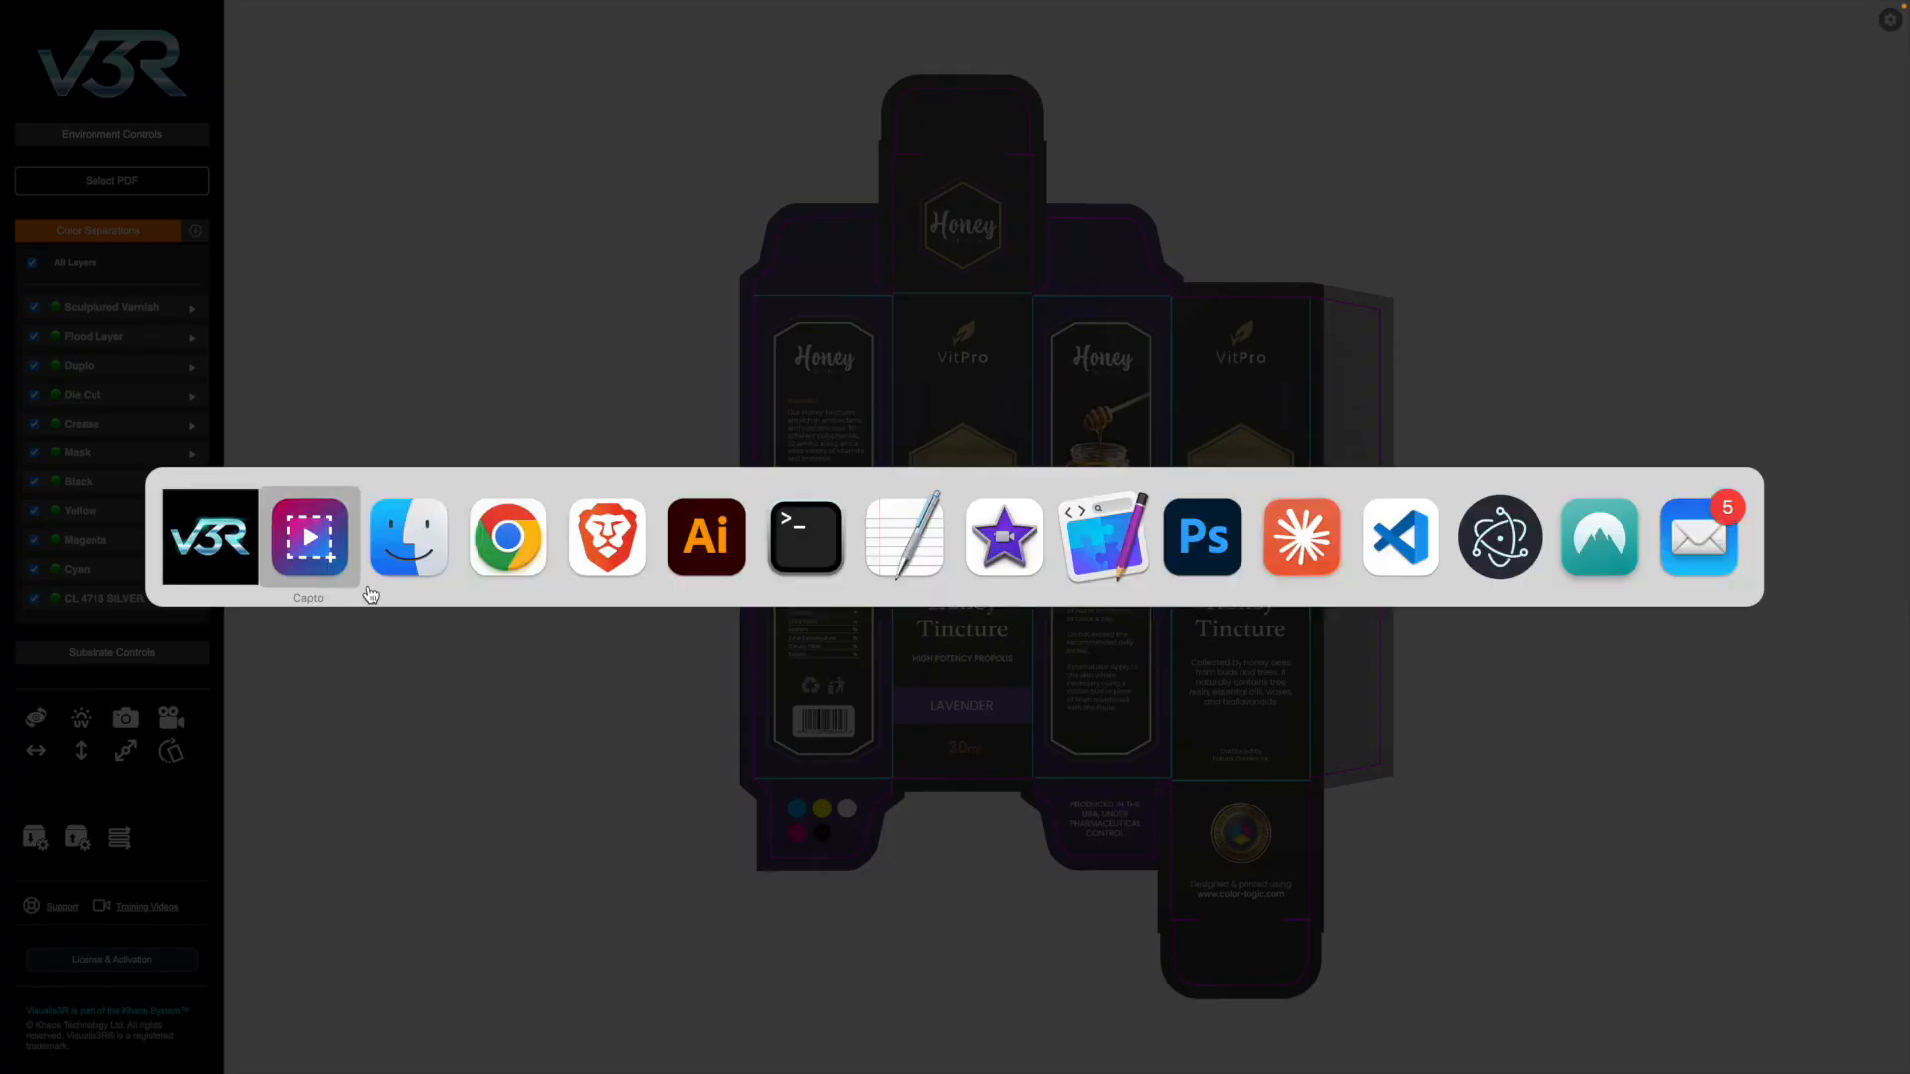
{"action": "left_click", "coordinate": [422, 522]}
{"action": "left_click", "coordinate": [1538, 411]}
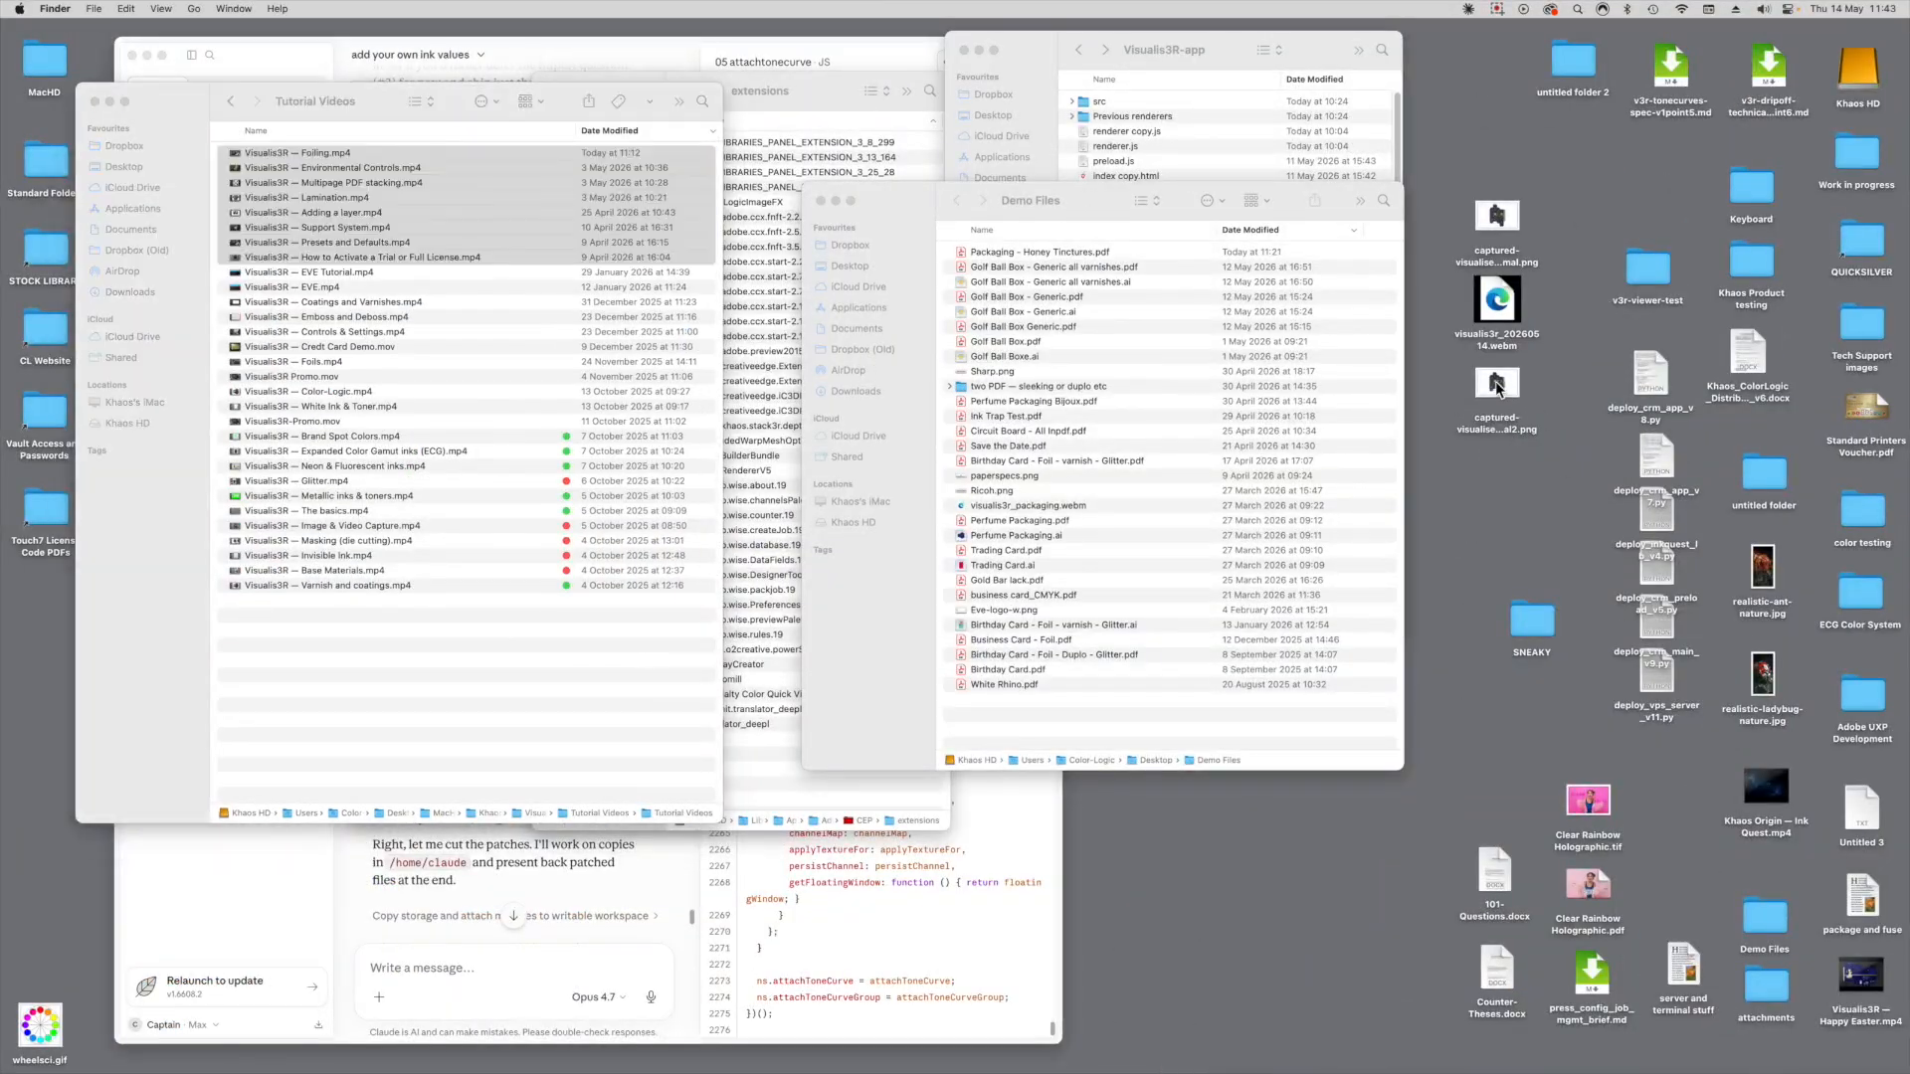
{"action": "double_click", "coordinate": [1497, 386]}
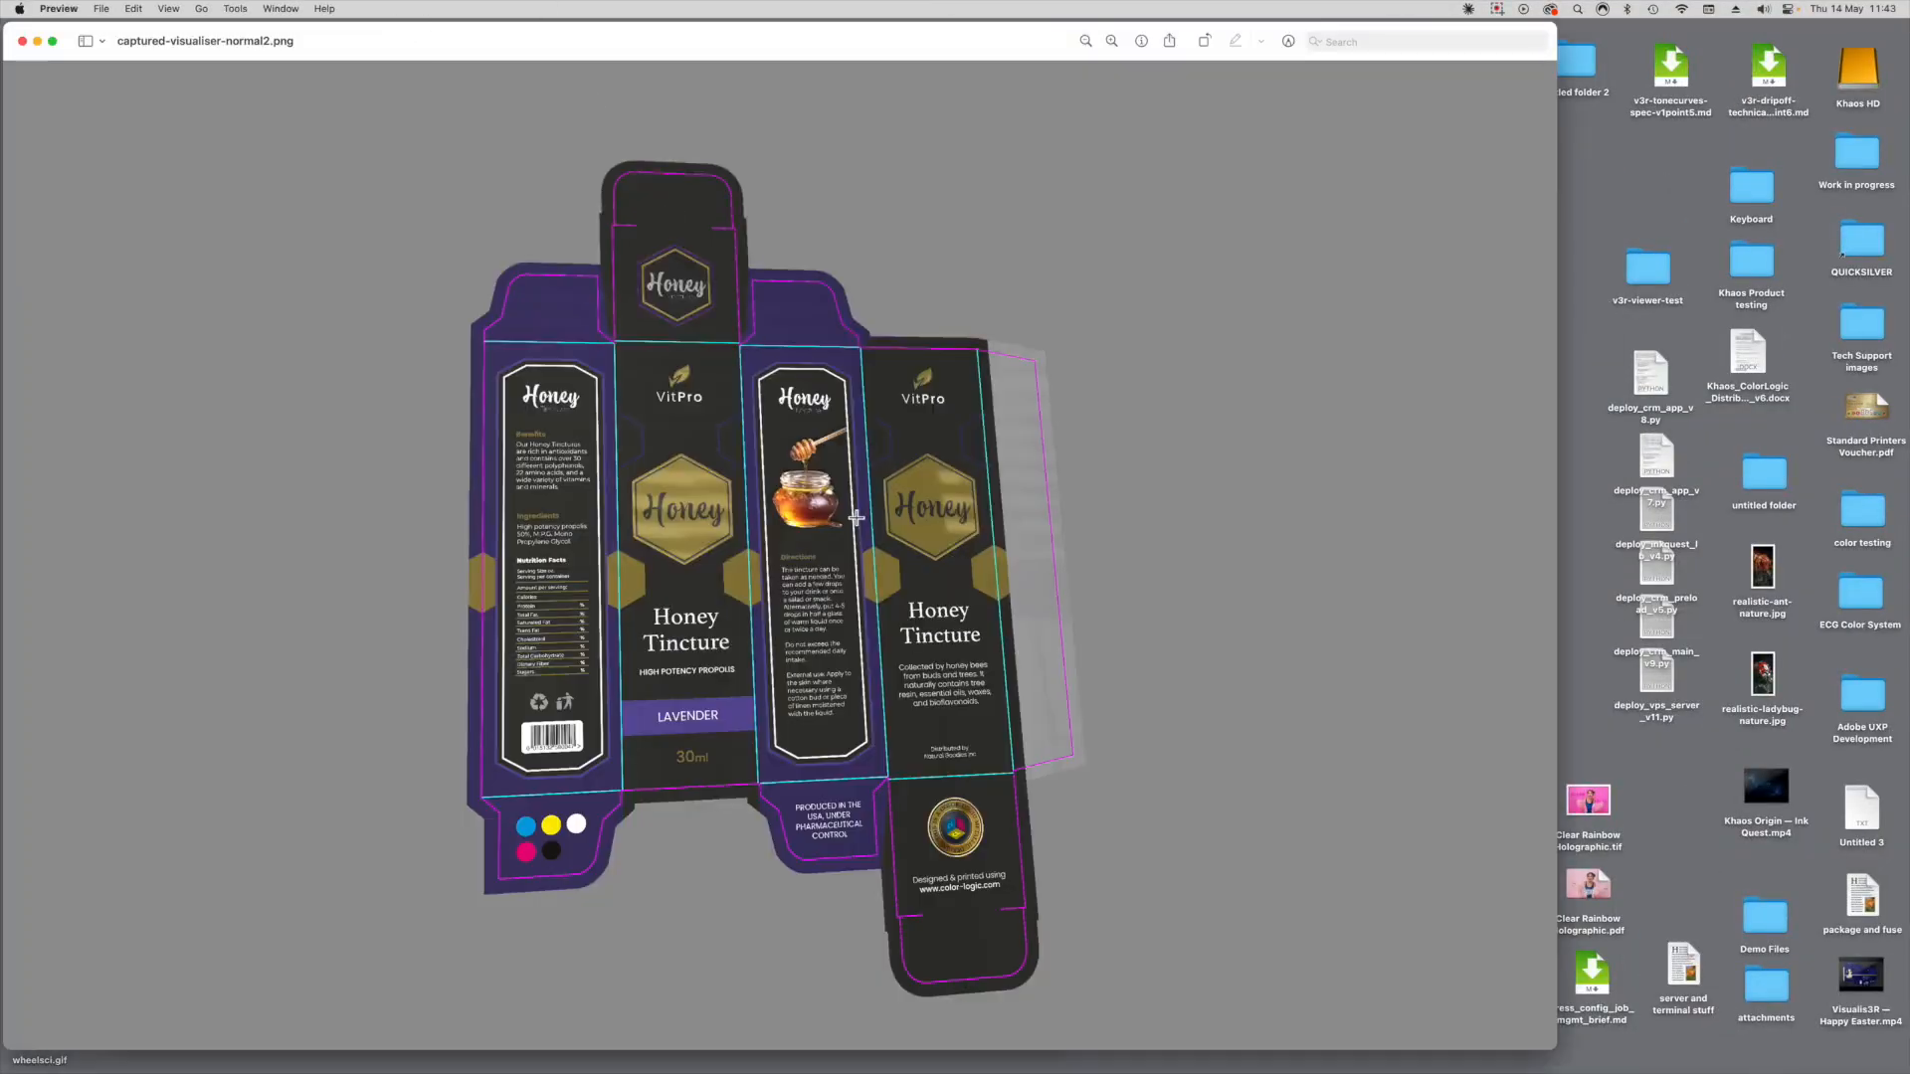
{"action": "left_click_drag", "start_coordinate": [1058, 55], "coordinate": [865, 42]}
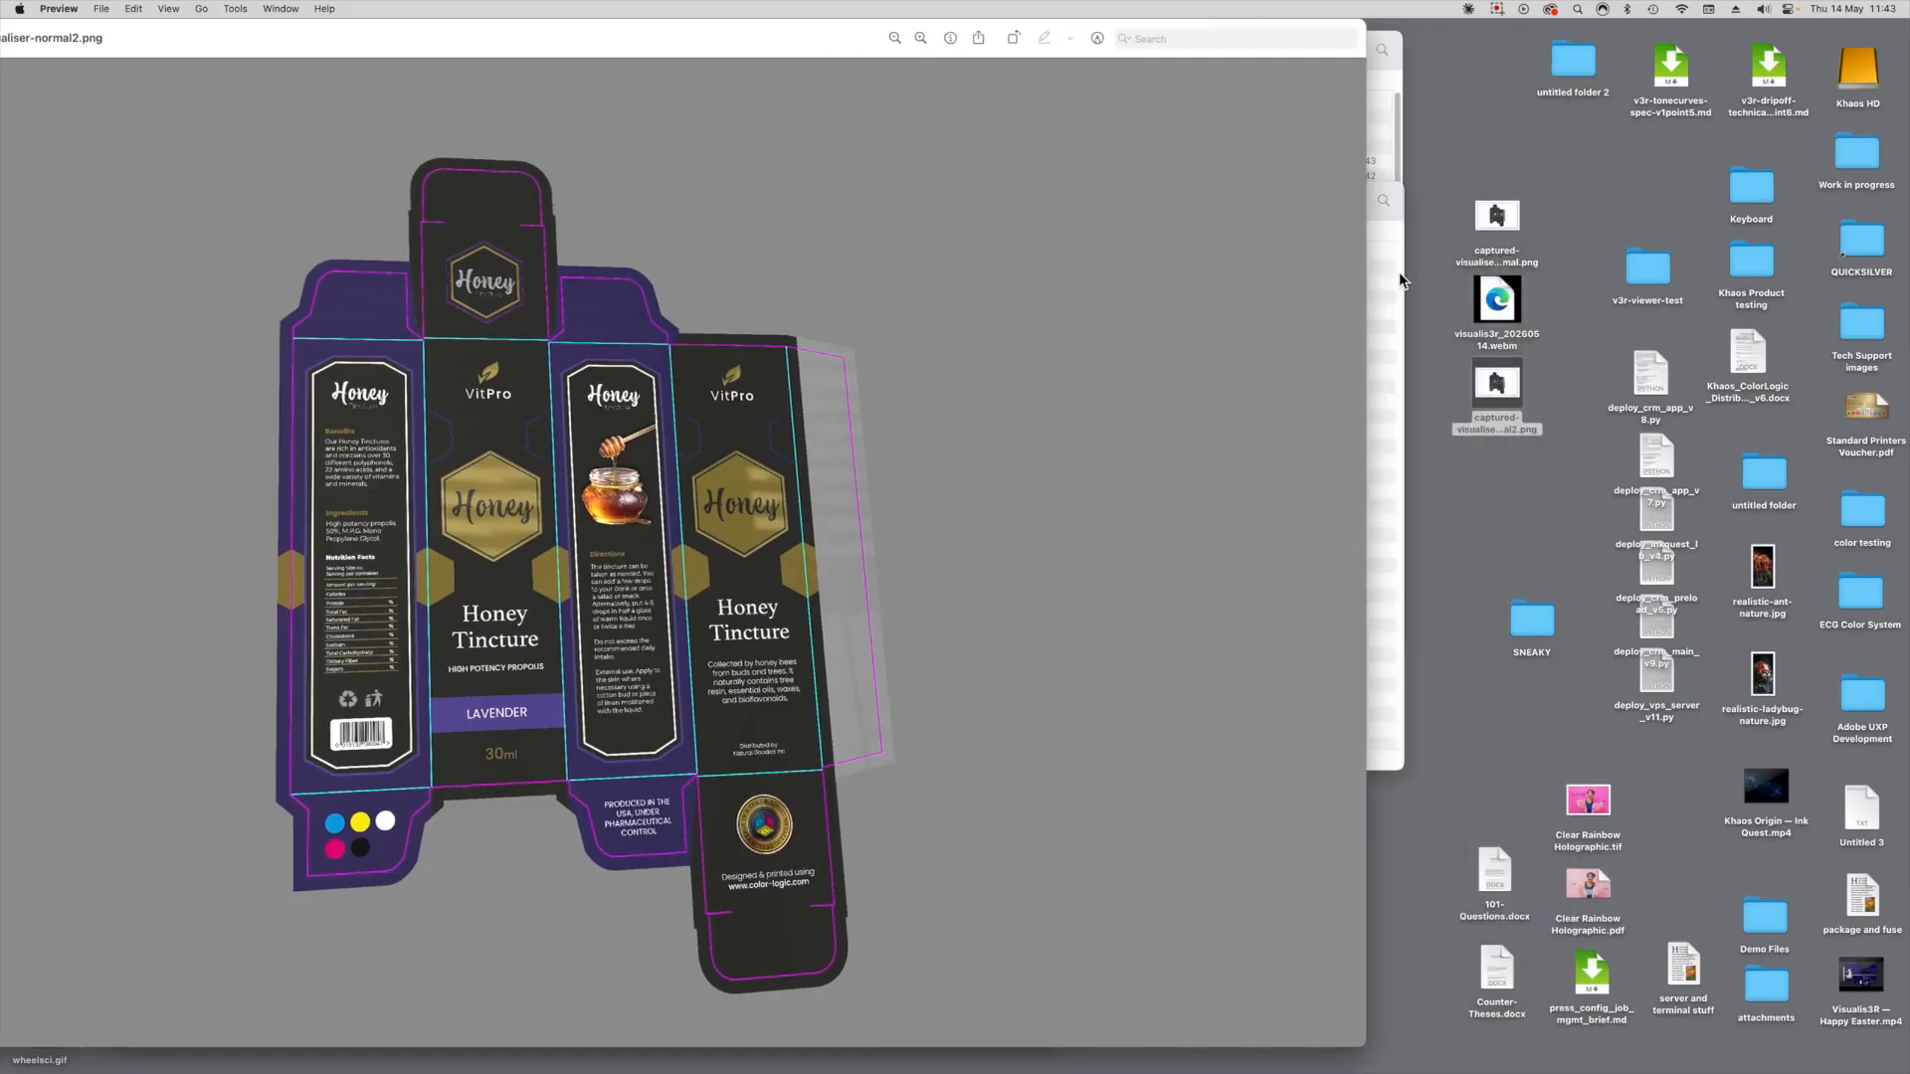
{"action": "double_click", "coordinate": [1505, 213]}
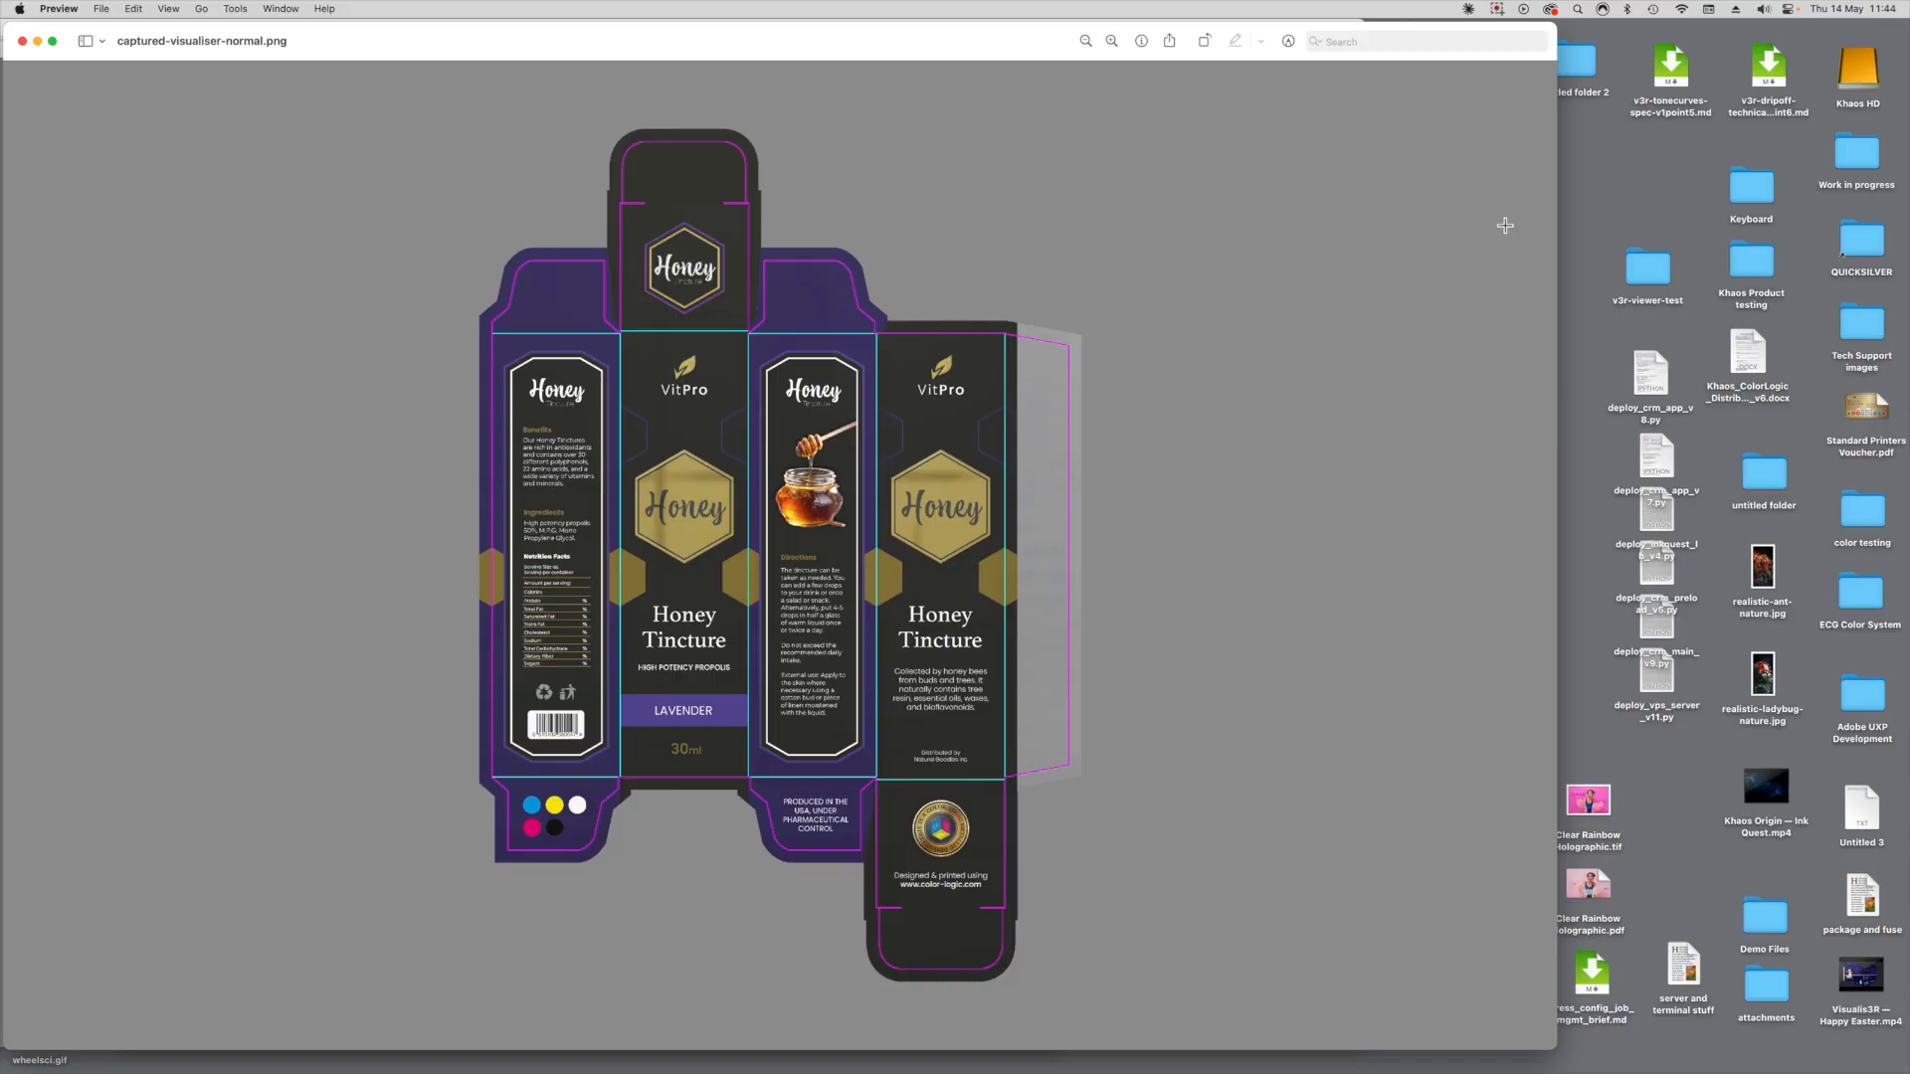
{"action": "left_click_drag", "start_coordinate": [1015, 54], "coordinate": [860, 59]}
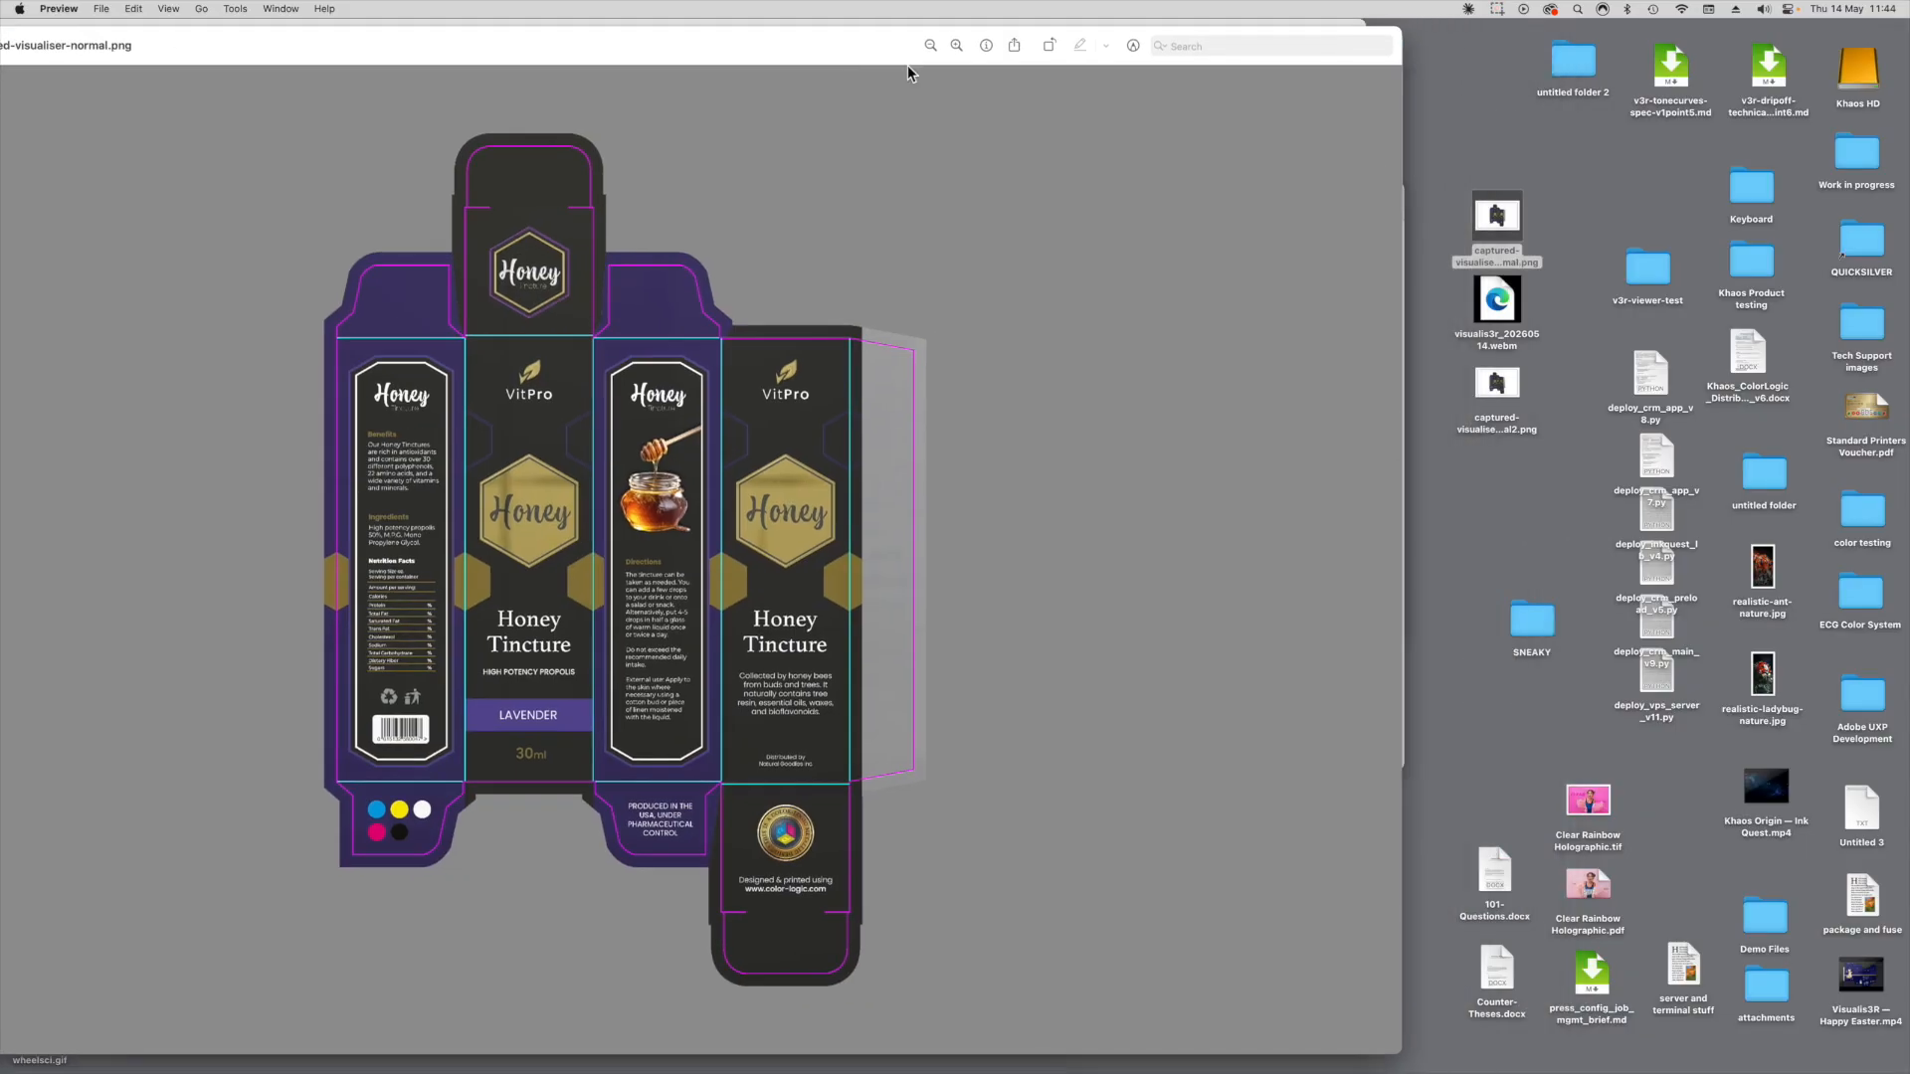
- Check the file information of captured-visualiser-normal.png, including its dimensions and colour profile, and return to its preview
{"action": "left_click", "coordinate": [1480, 230]}
{"action": "key", "text": "super+i"}
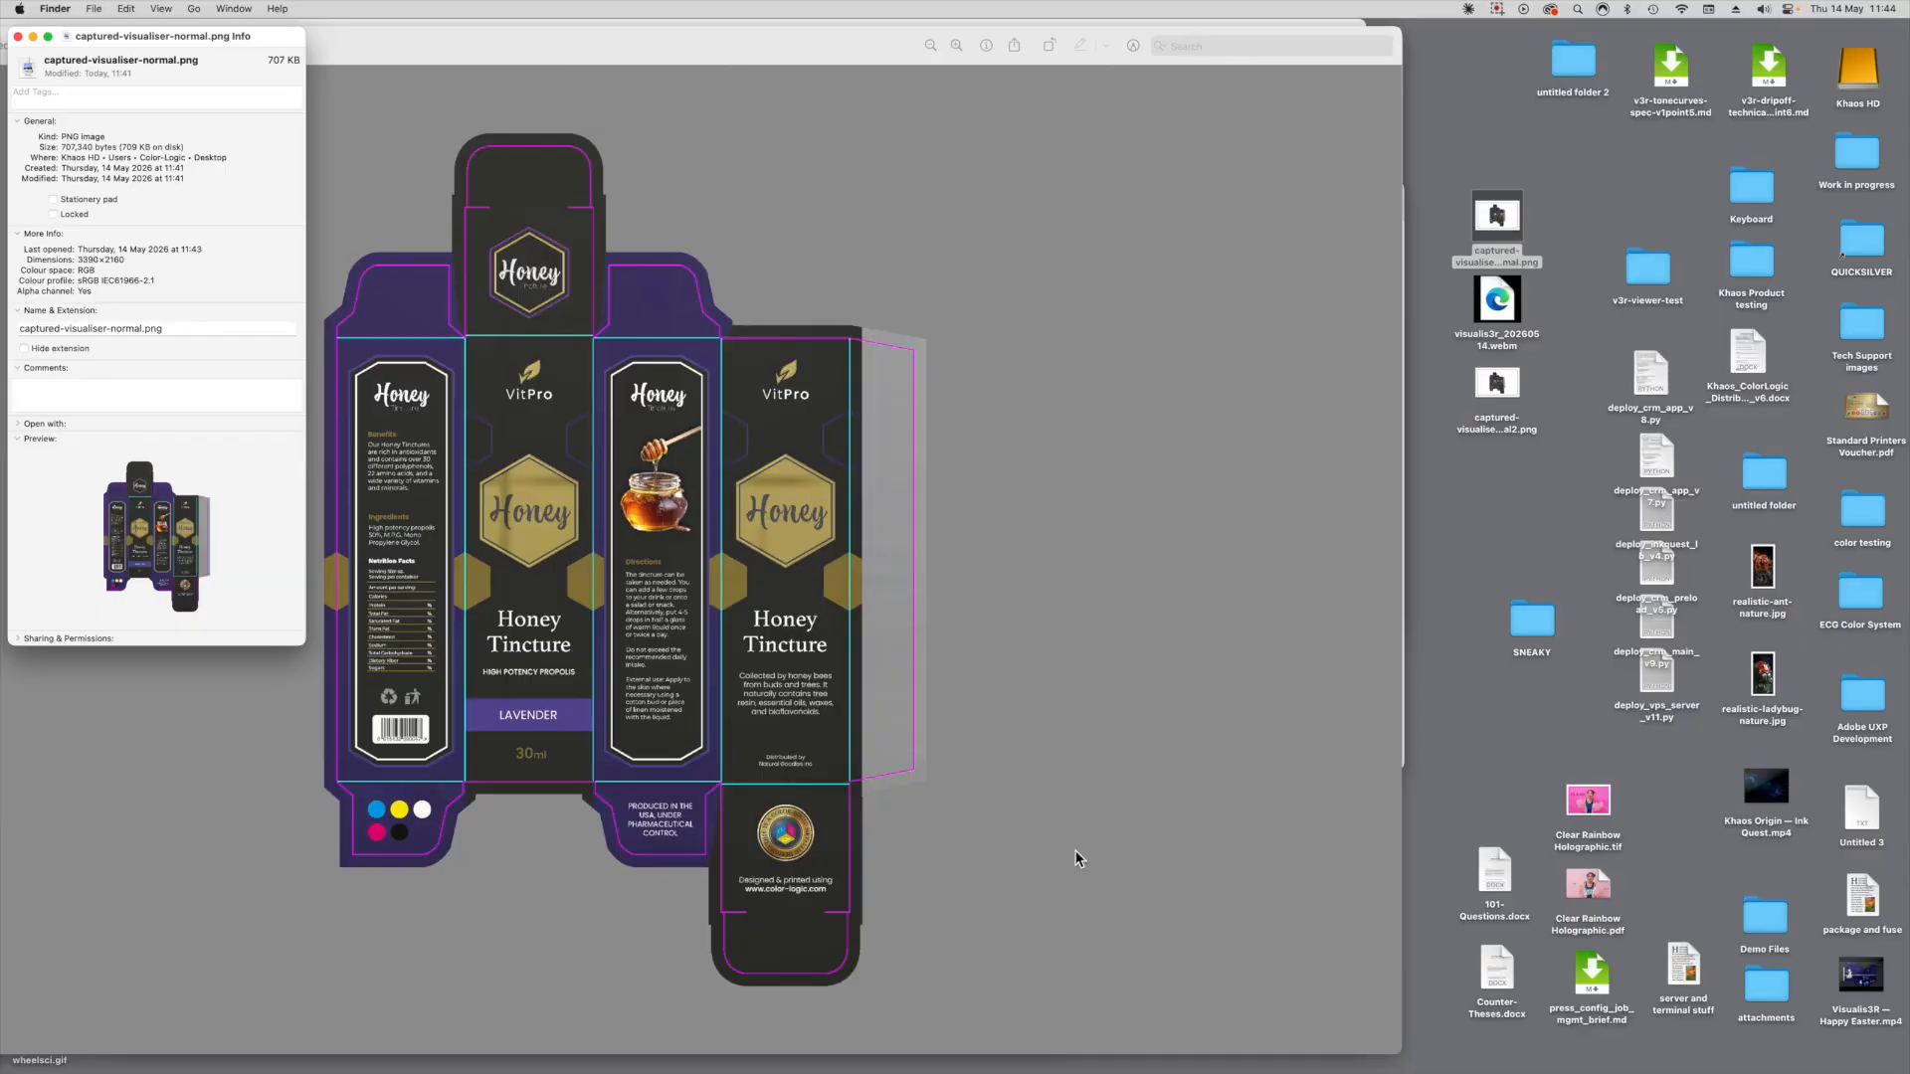
{"action": "key", "text": "super+w"}
{"action": "left_click", "coordinate": [917, 507]}
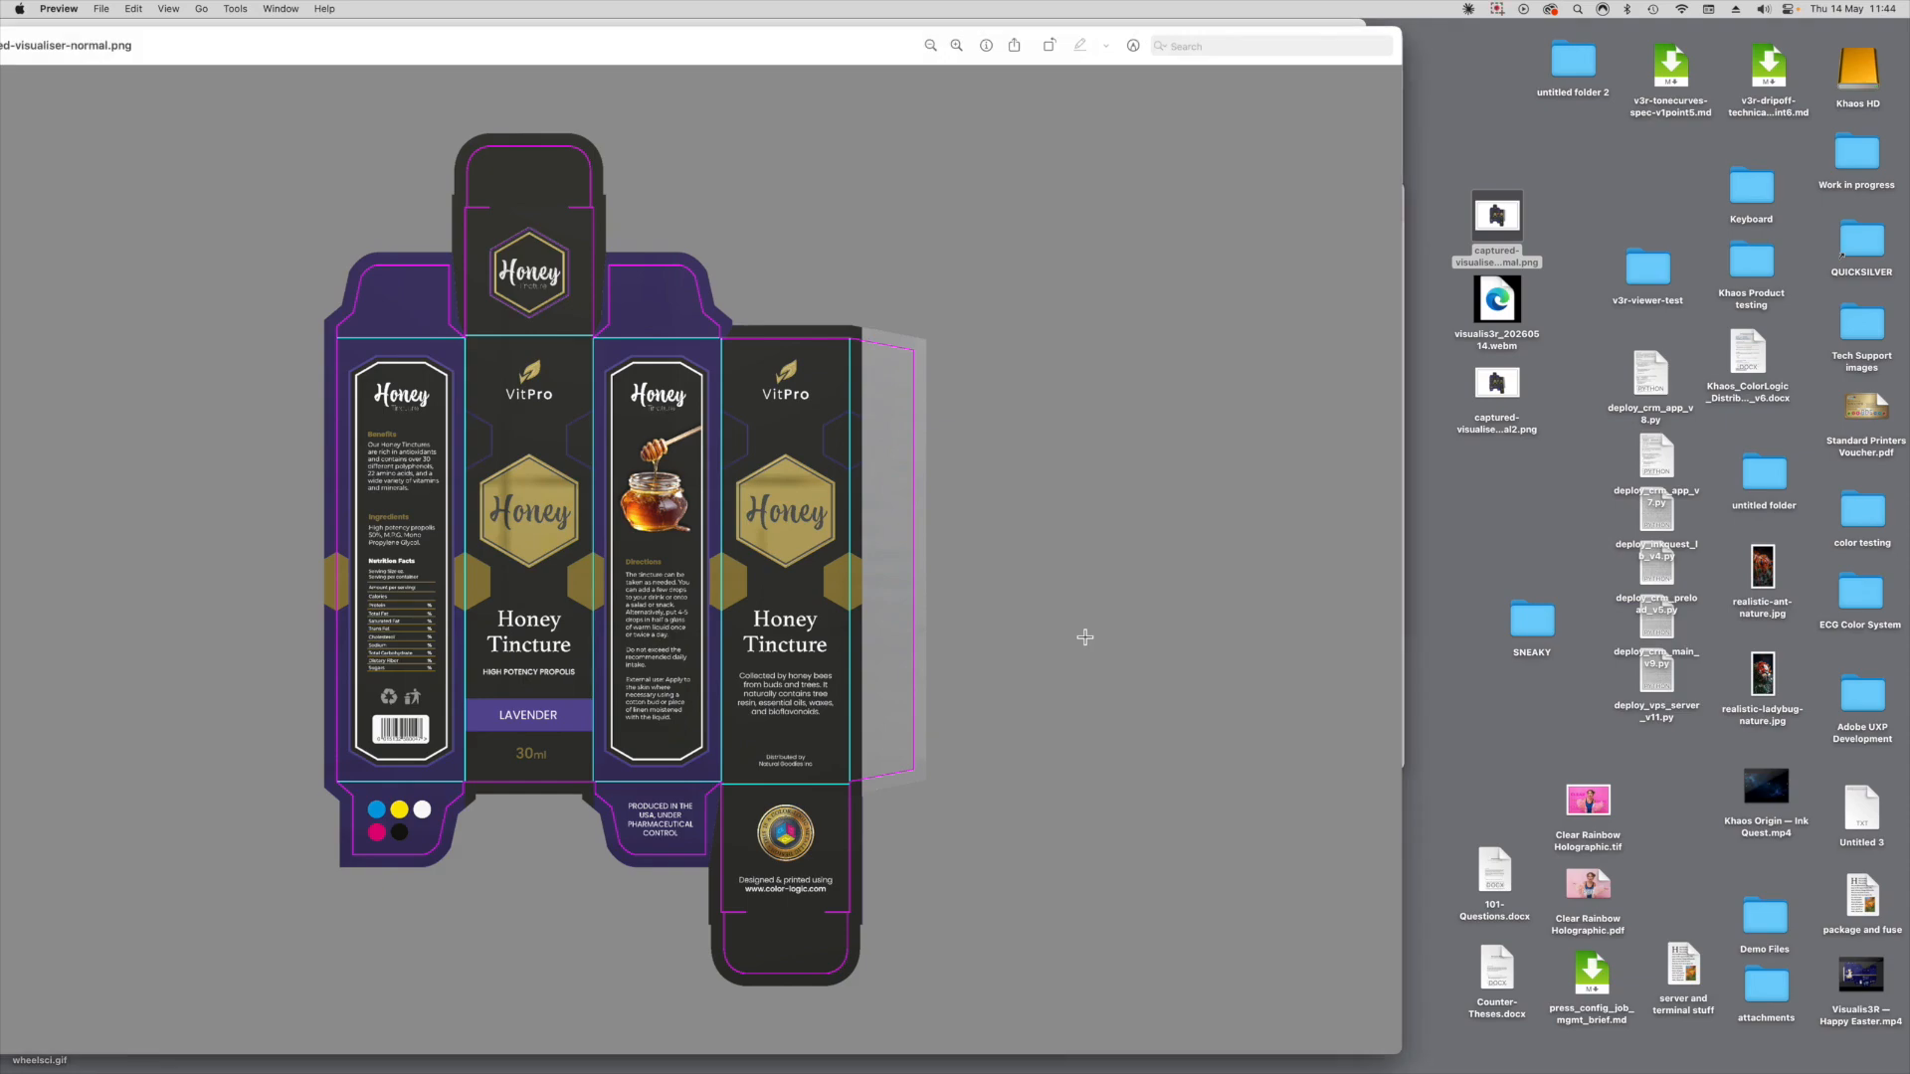
- Play visualis3r_20260514.webm in the Brave browser and check the video's file information
{"action": "left_click_drag", "start_coordinate": [1483, 346], "coordinate": [167, 1062]}
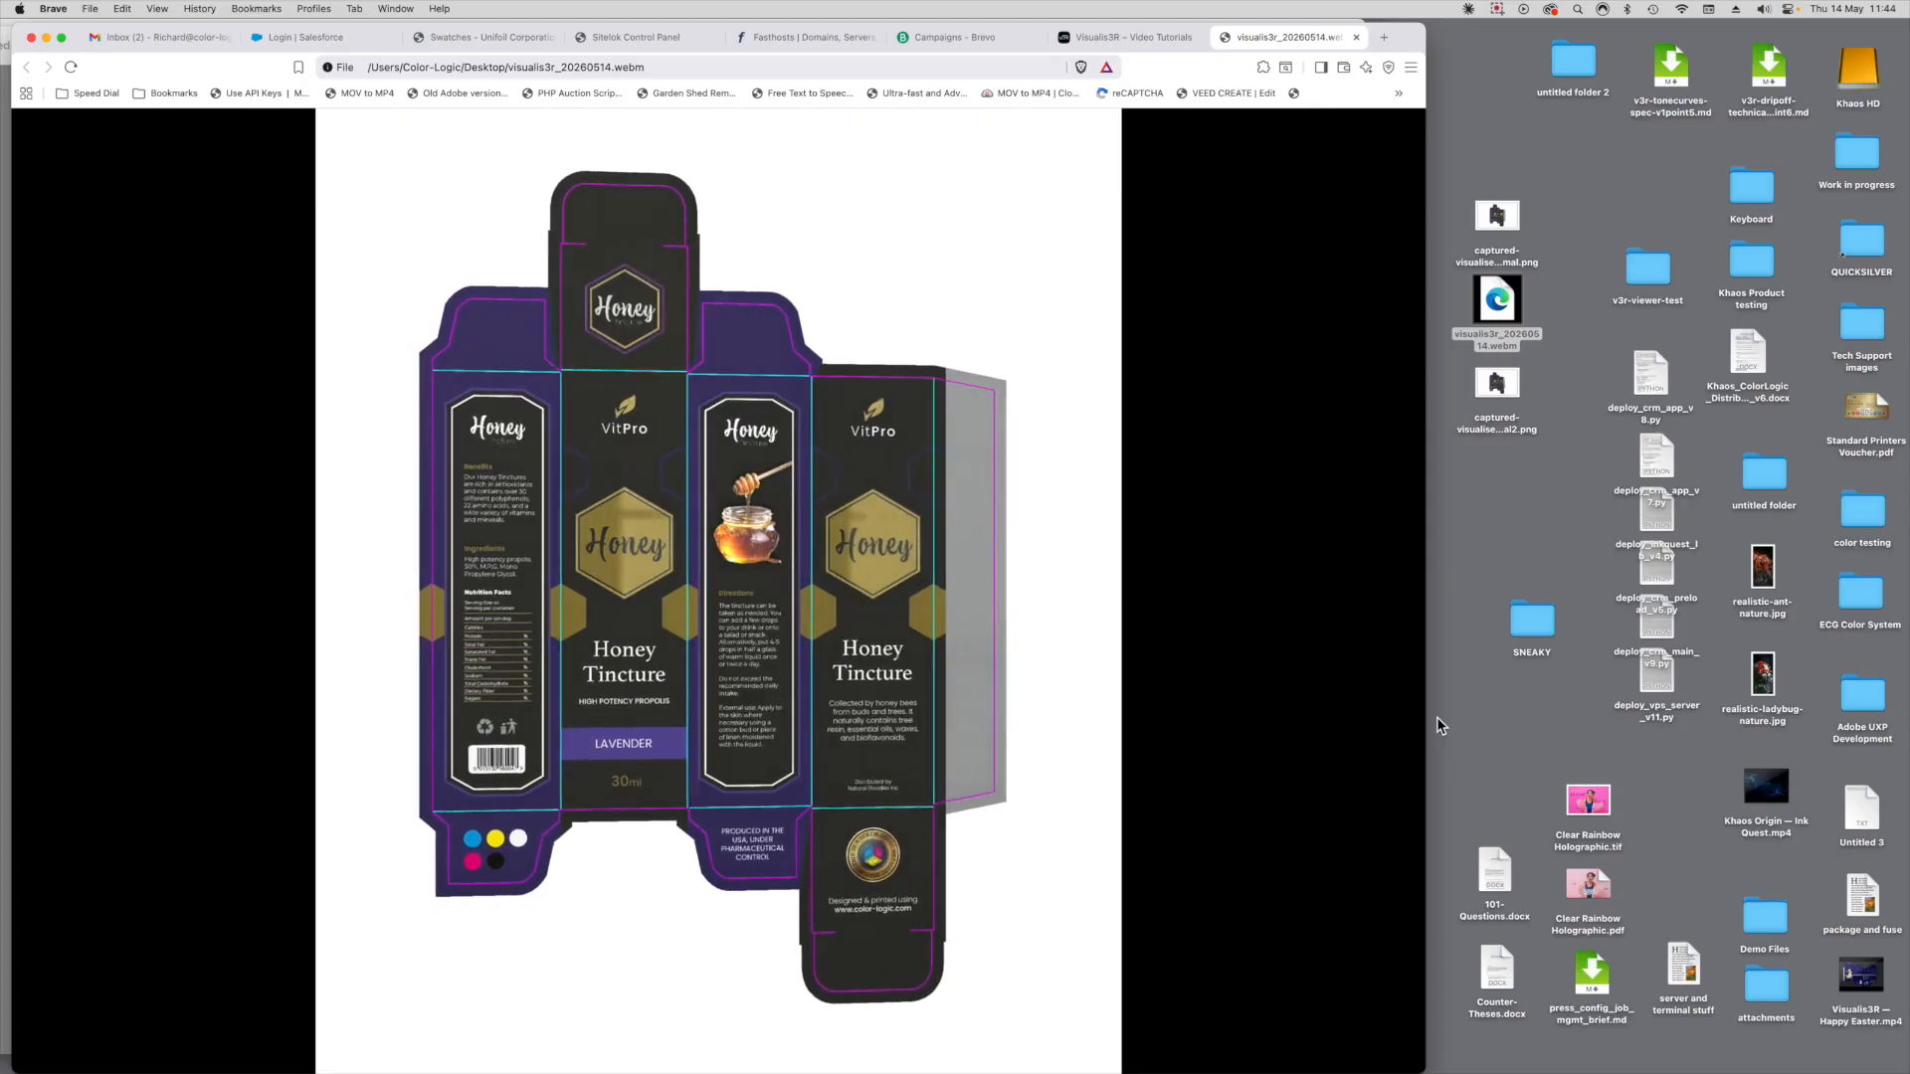
{"action": "left_click", "coordinate": [1504, 321]}
{"action": "key", "text": "super+i"}
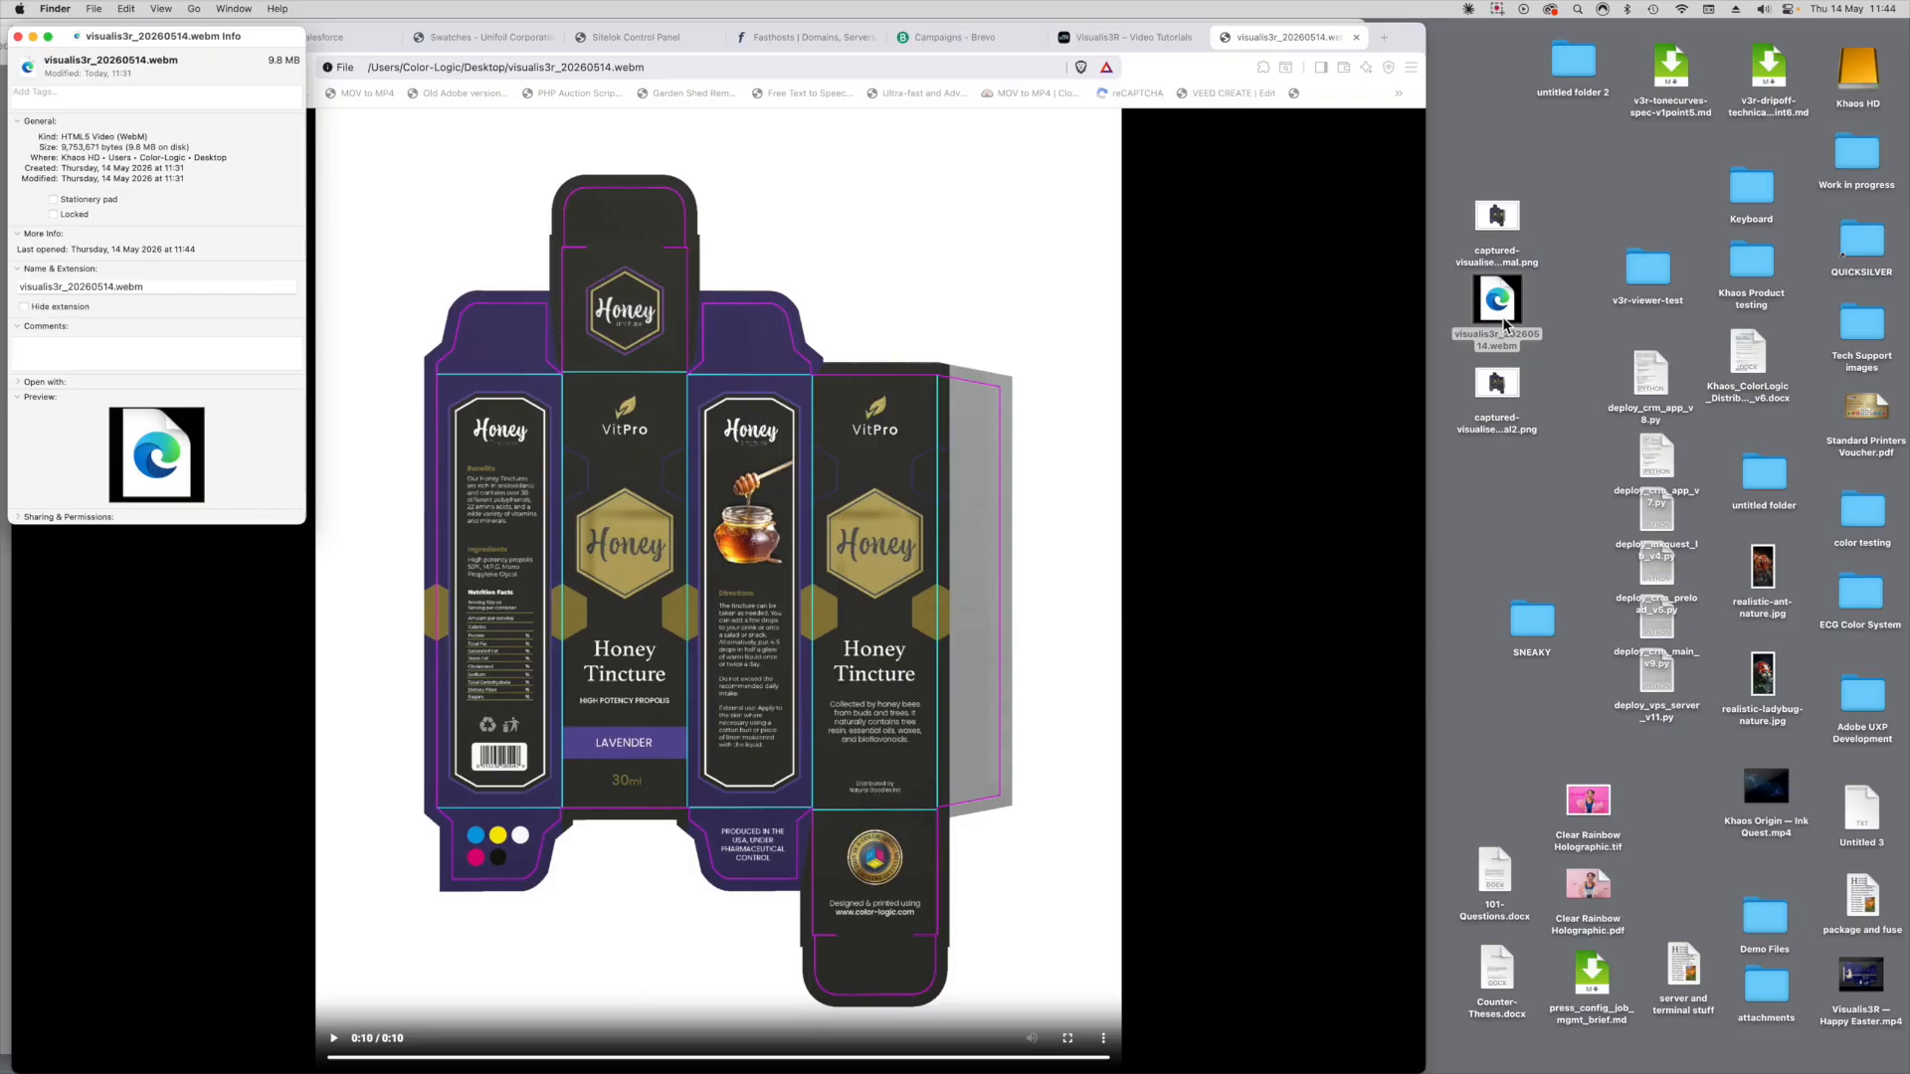
{"action": "left_click_drag", "start_coordinate": [247, 40], "coordinate": [581, 159]}
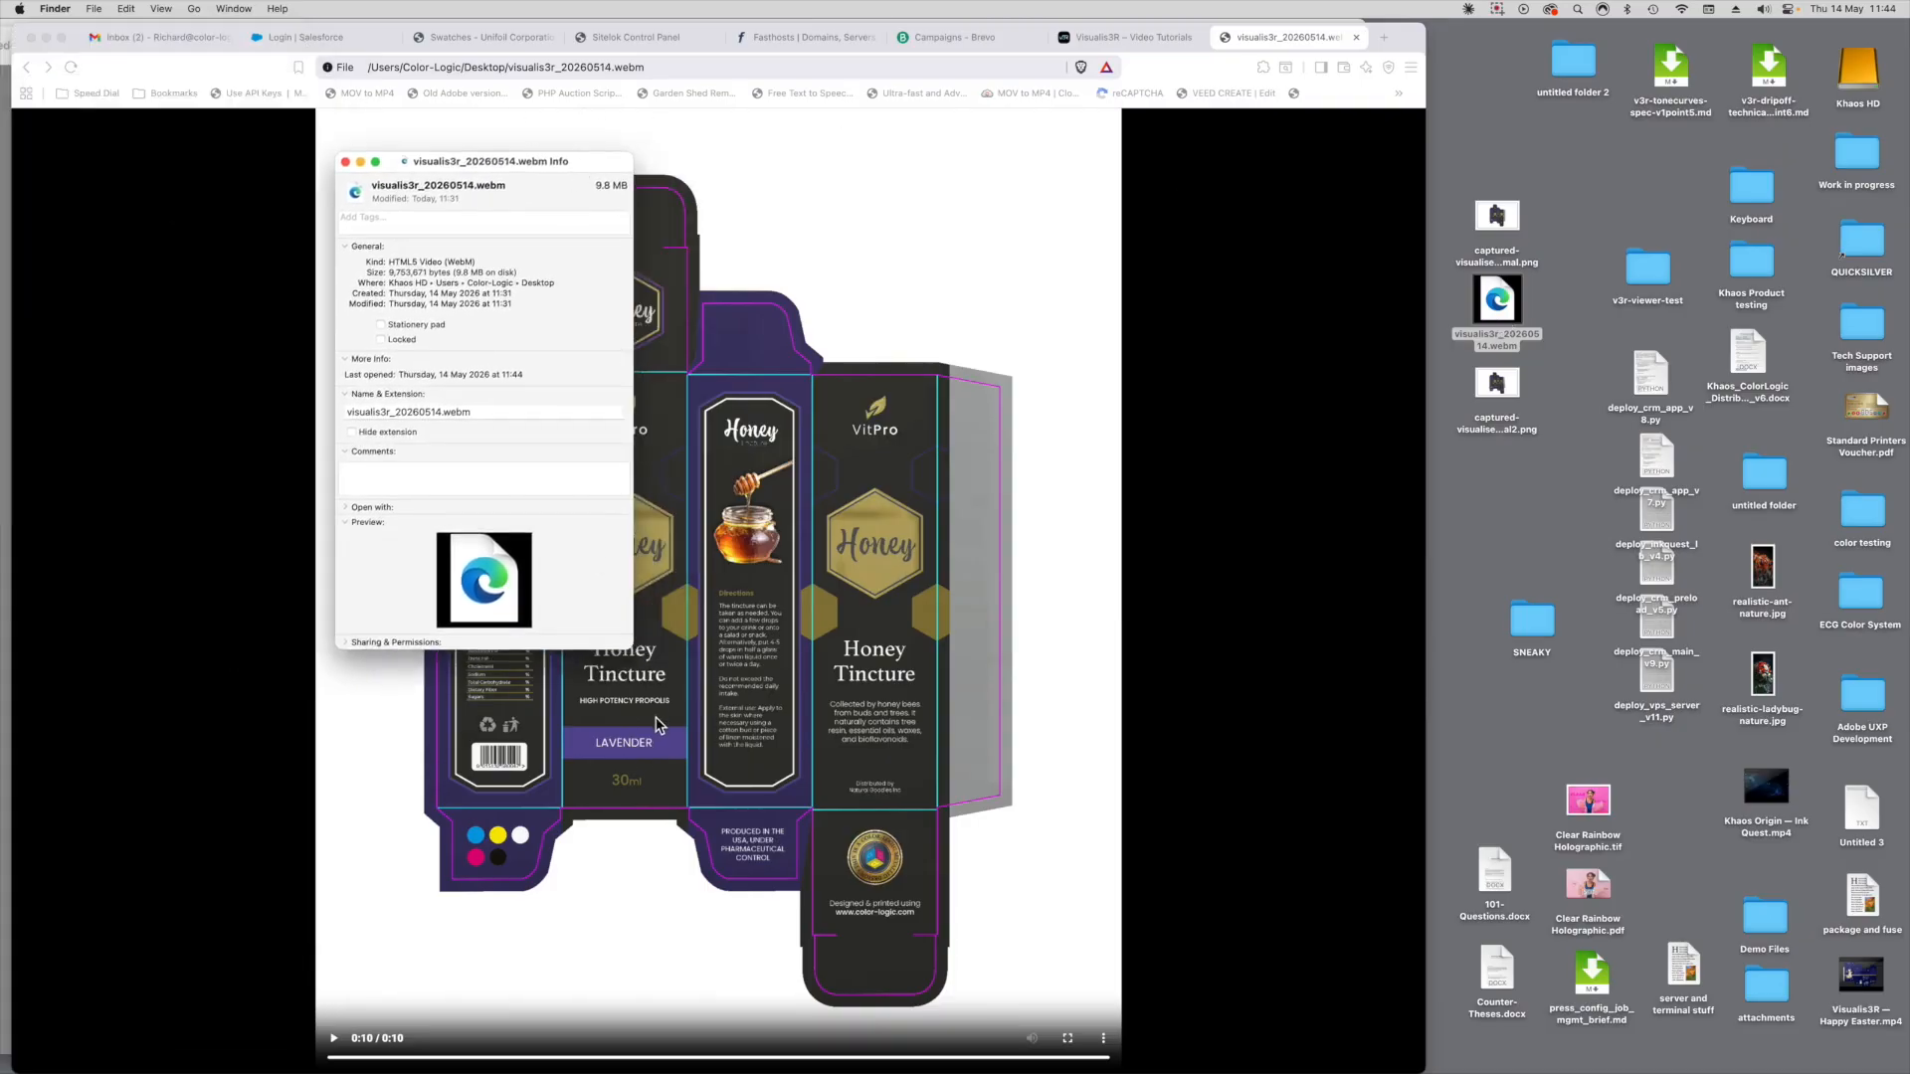
{"action": "left_click", "coordinate": [345, 163]}
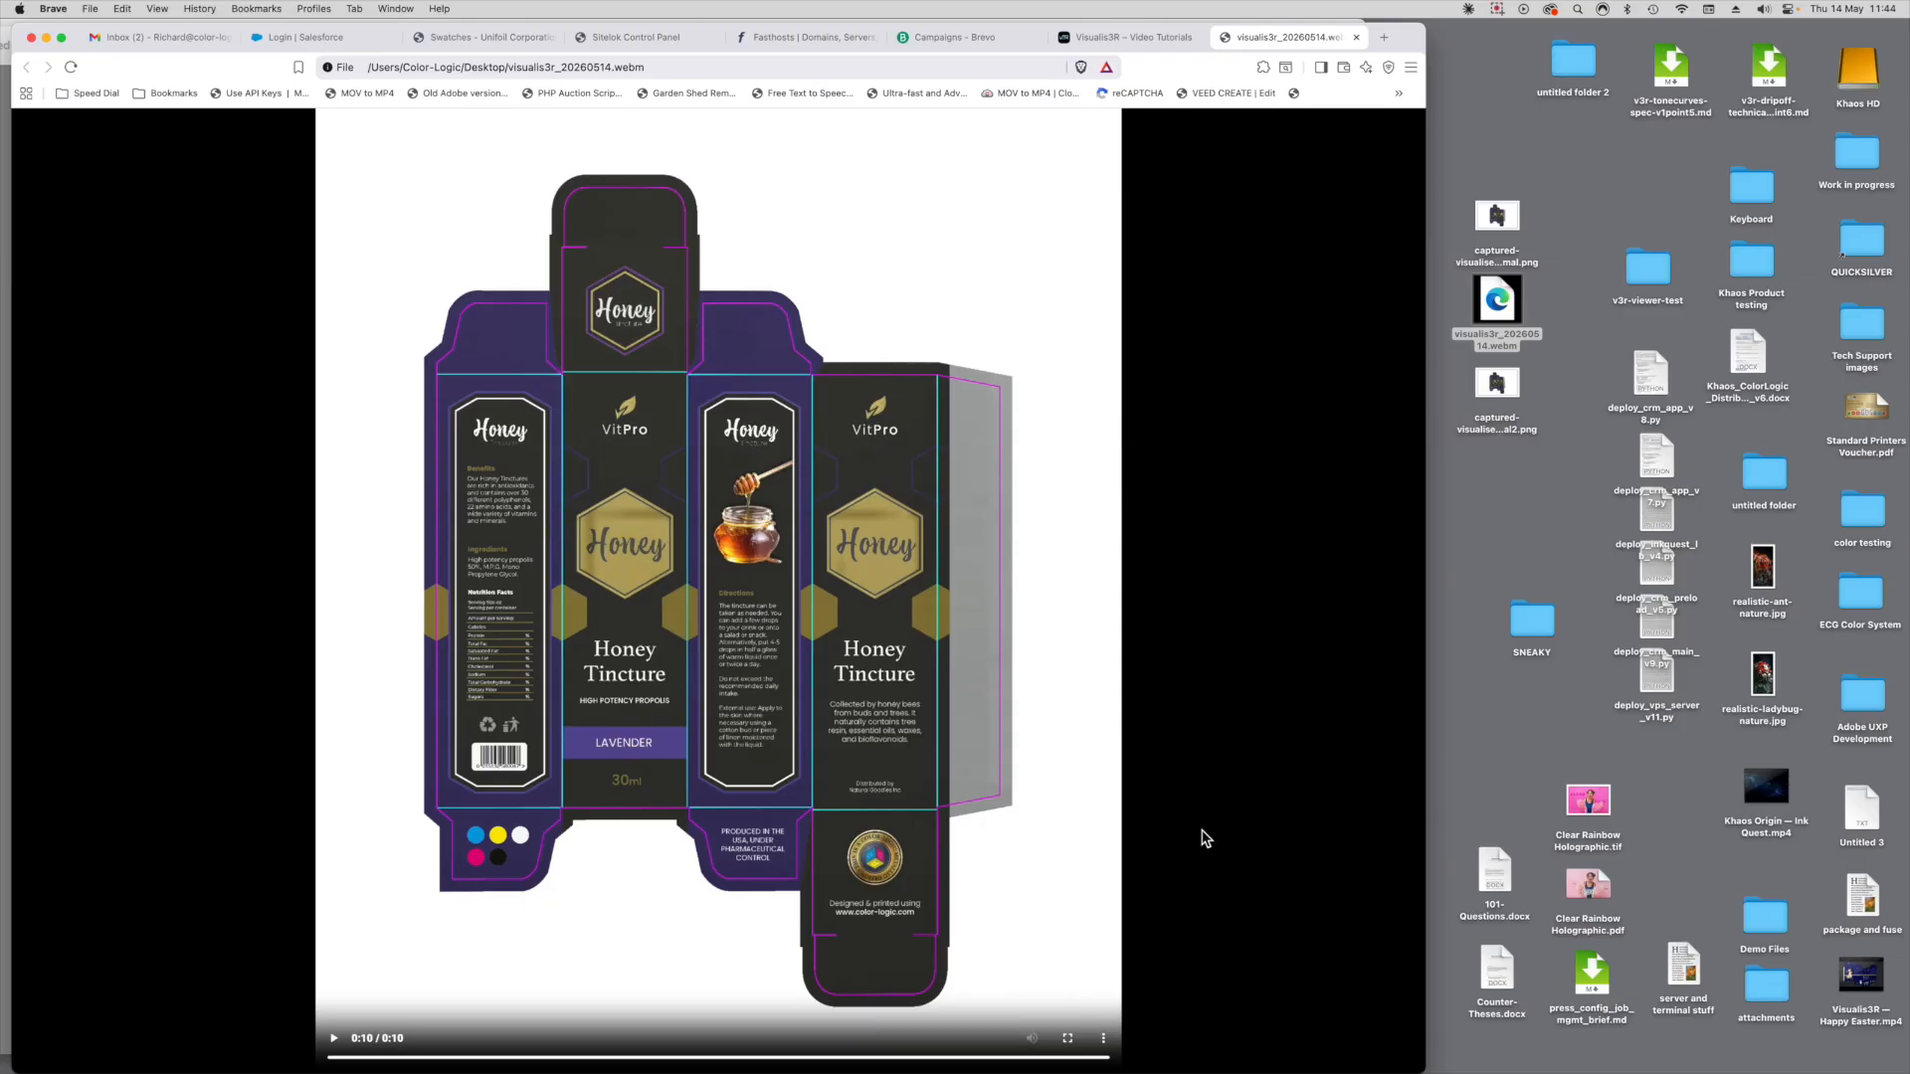
- Convert visualis3r_20260514.webm to MP4 with CloudConvert and save the result as visualis3r_20260514 on the Desktop
{"action": "left_click", "coordinate": [1021, 94]}
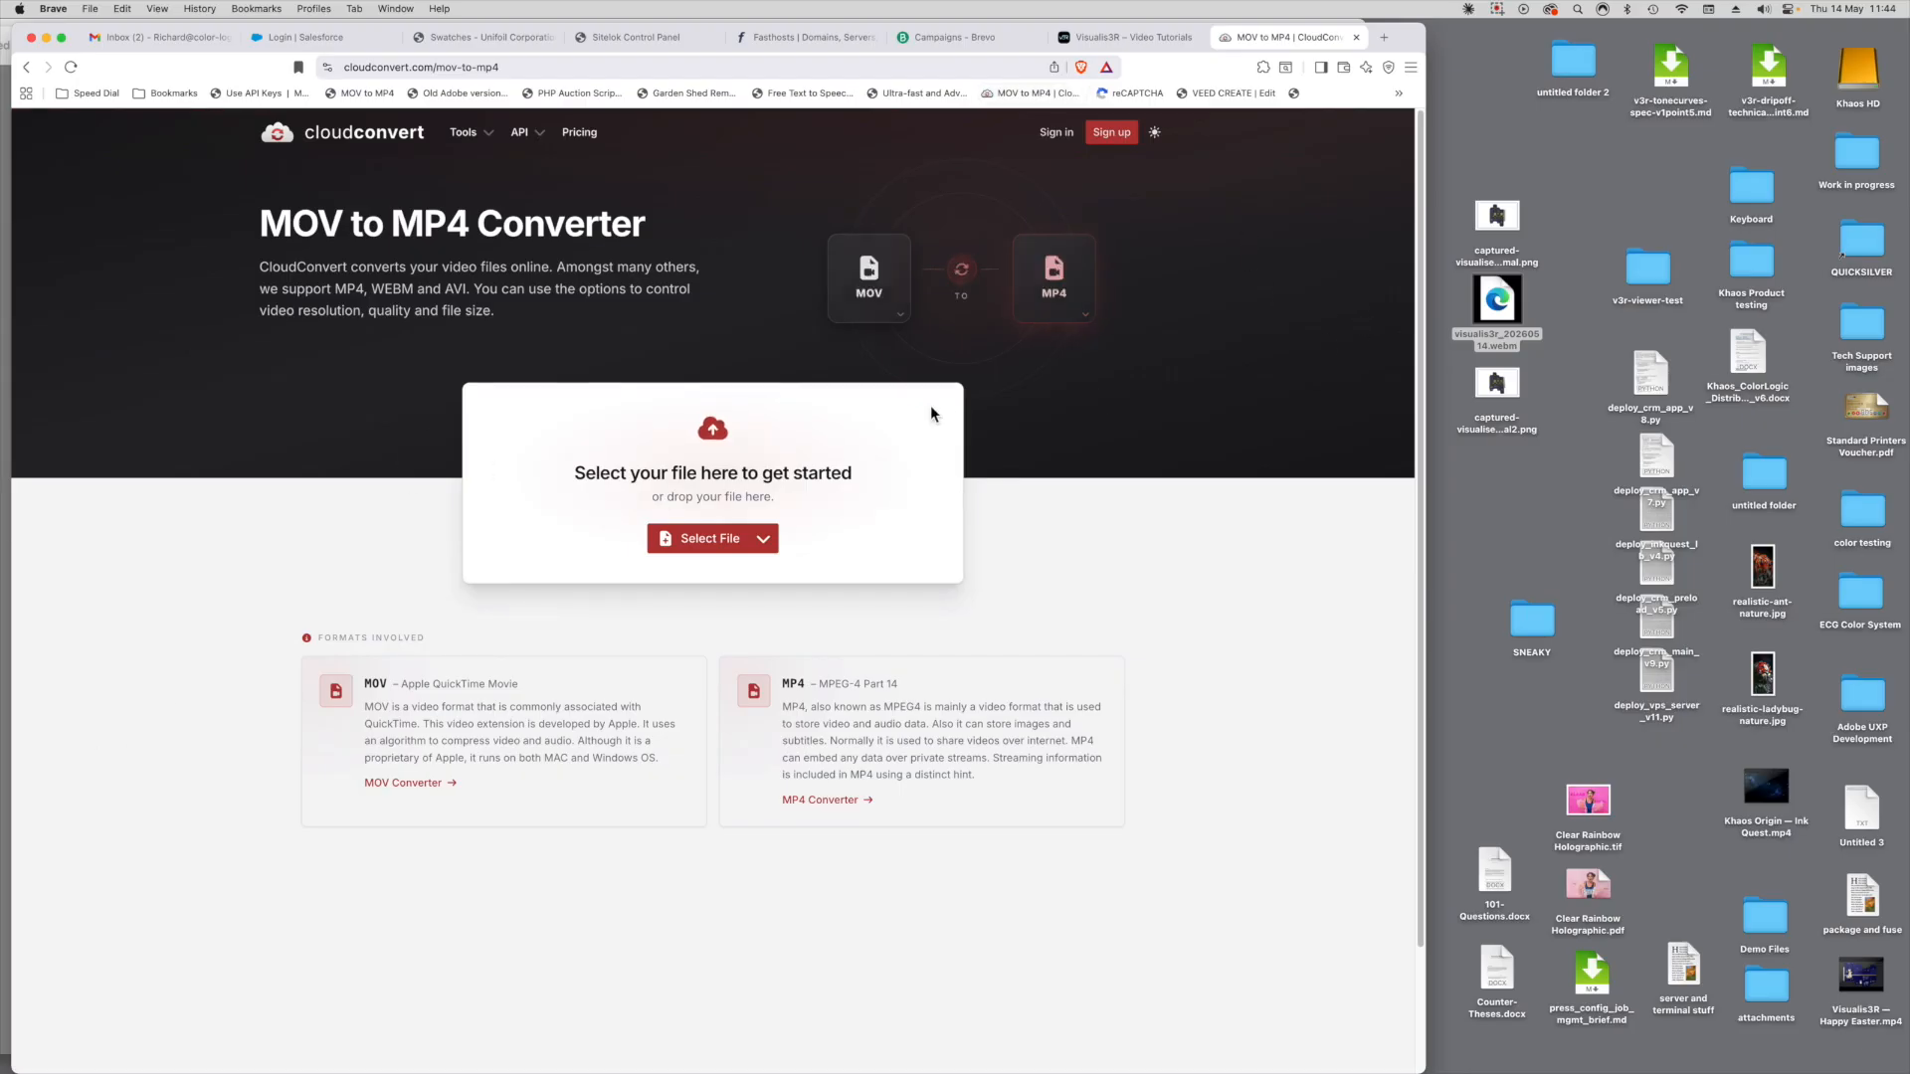
{"action": "left_click_drag", "start_coordinate": [1511, 319], "coordinate": [770, 509]}
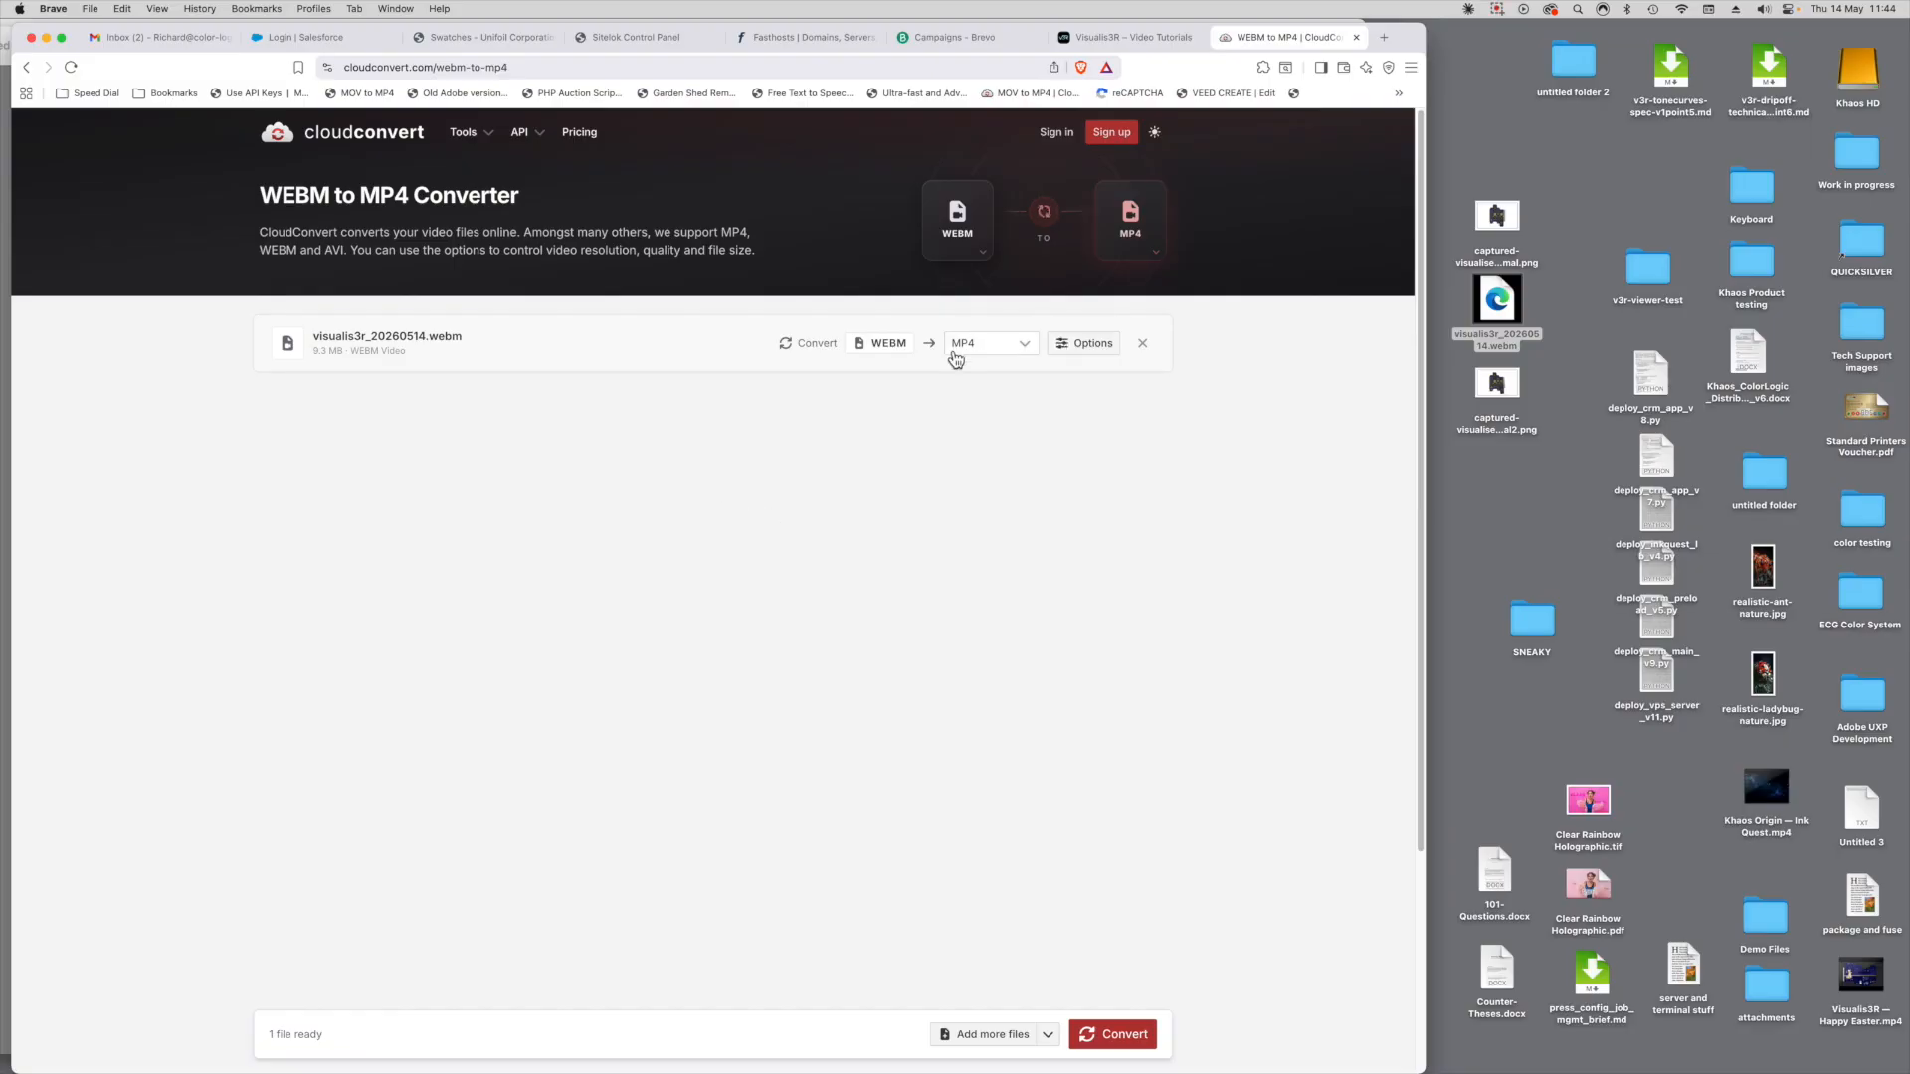
{"action": "left_click", "coordinate": [1127, 1036]}
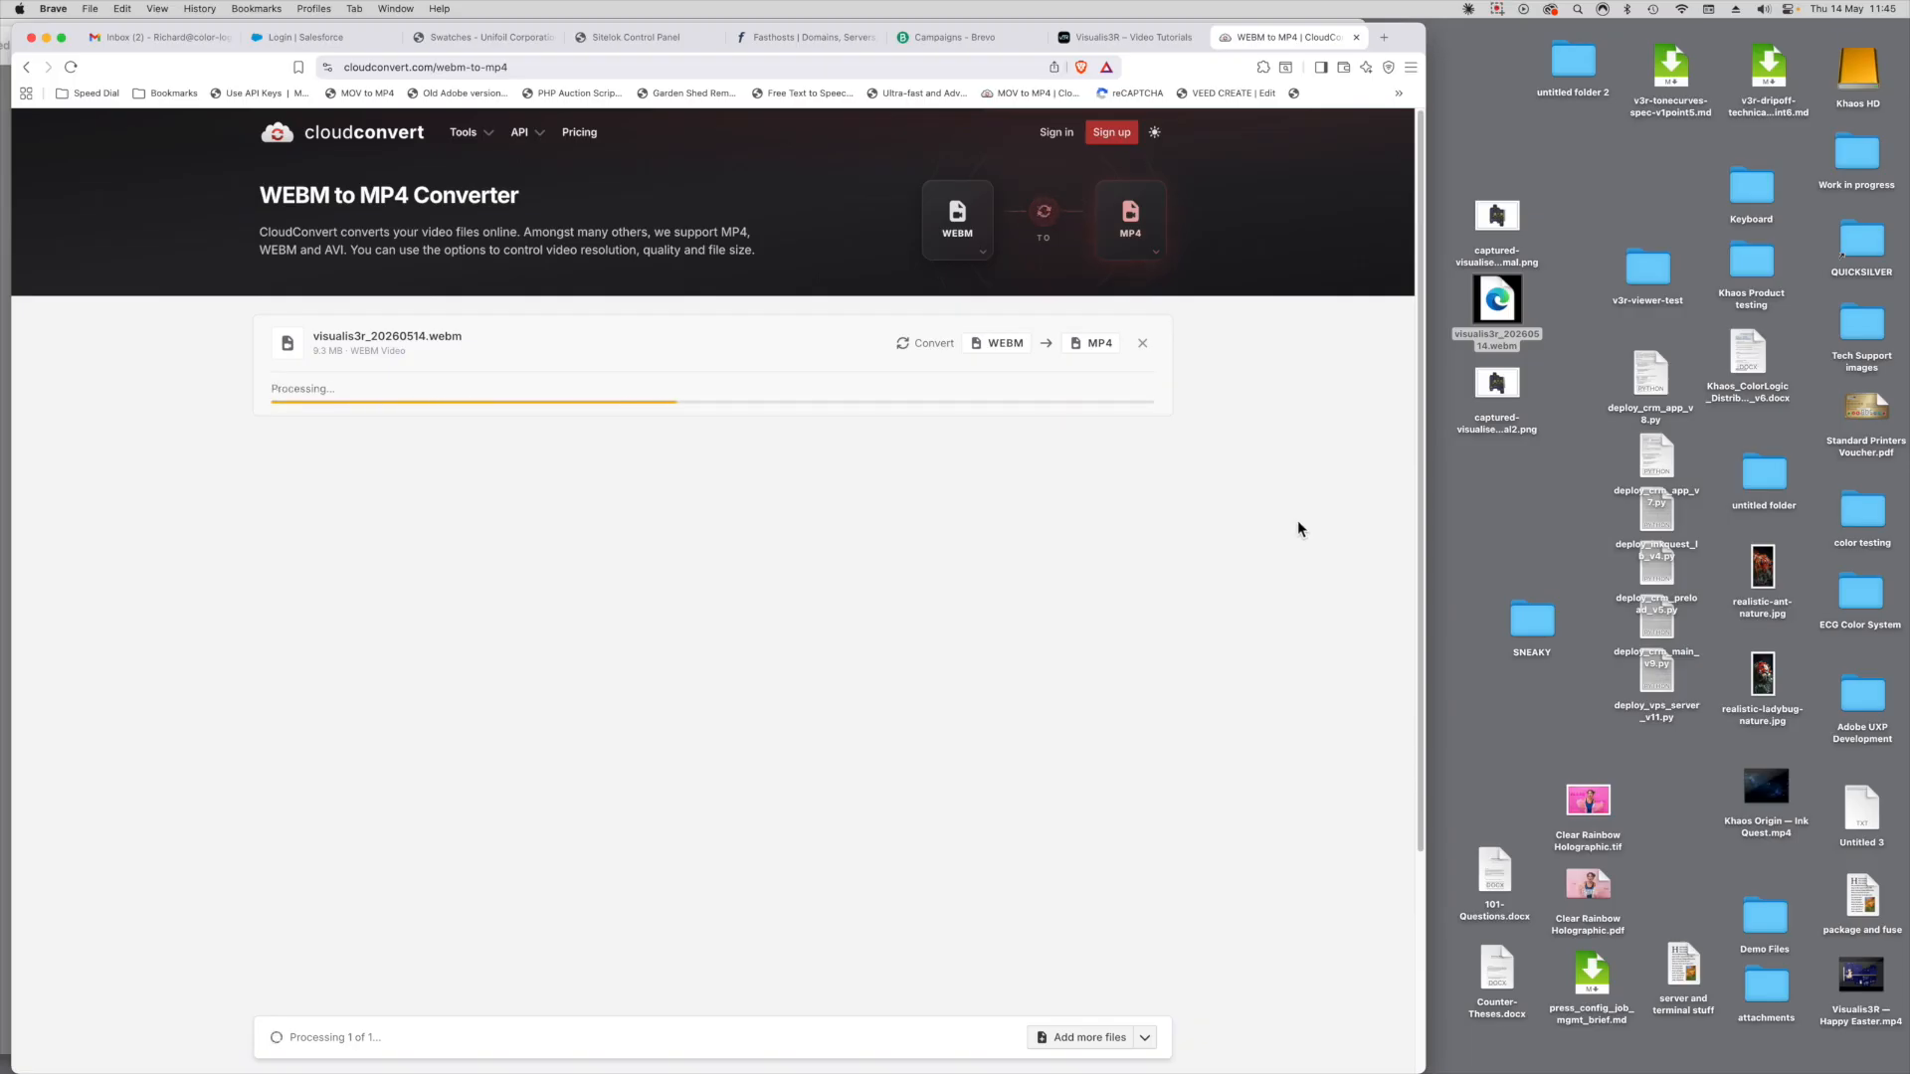
{"action": "left_click", "coordinate": [1110, 404]}
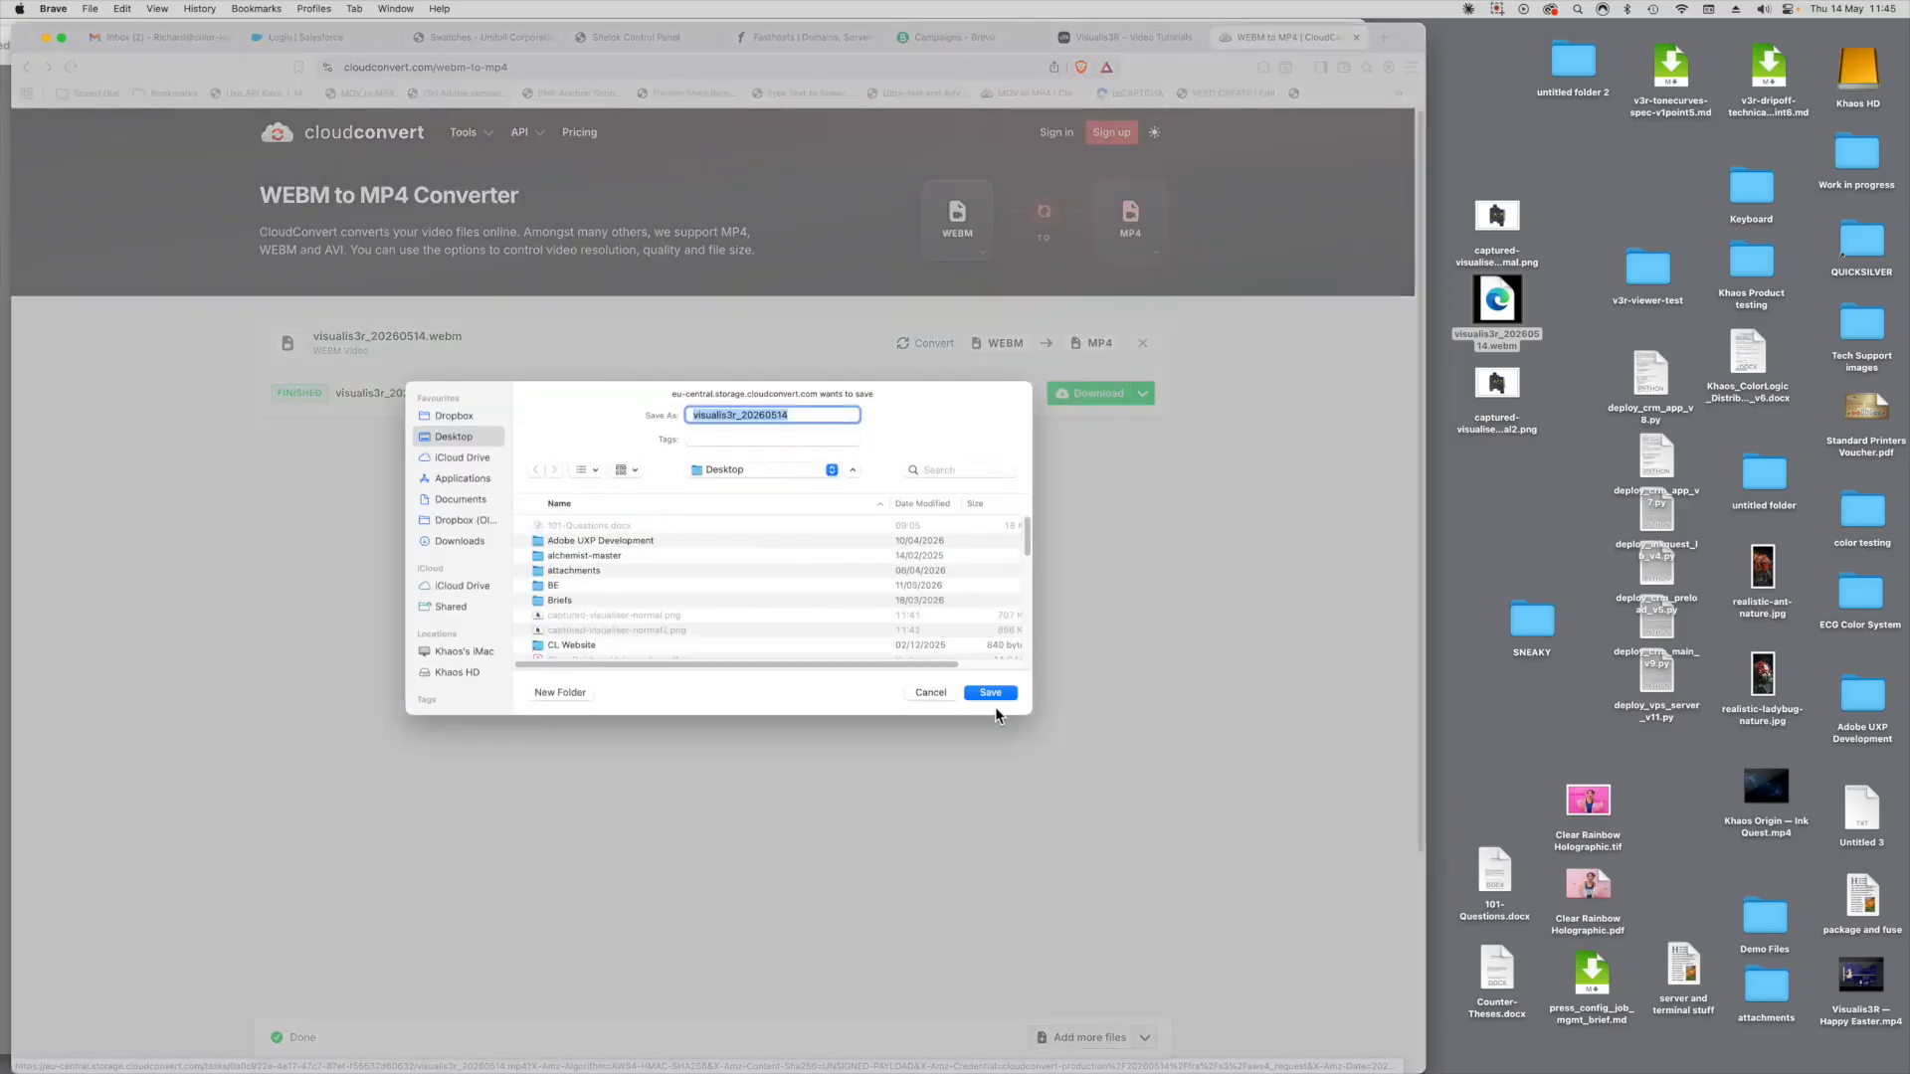
{"action": "left_click", "coordinate": [993, 699]}
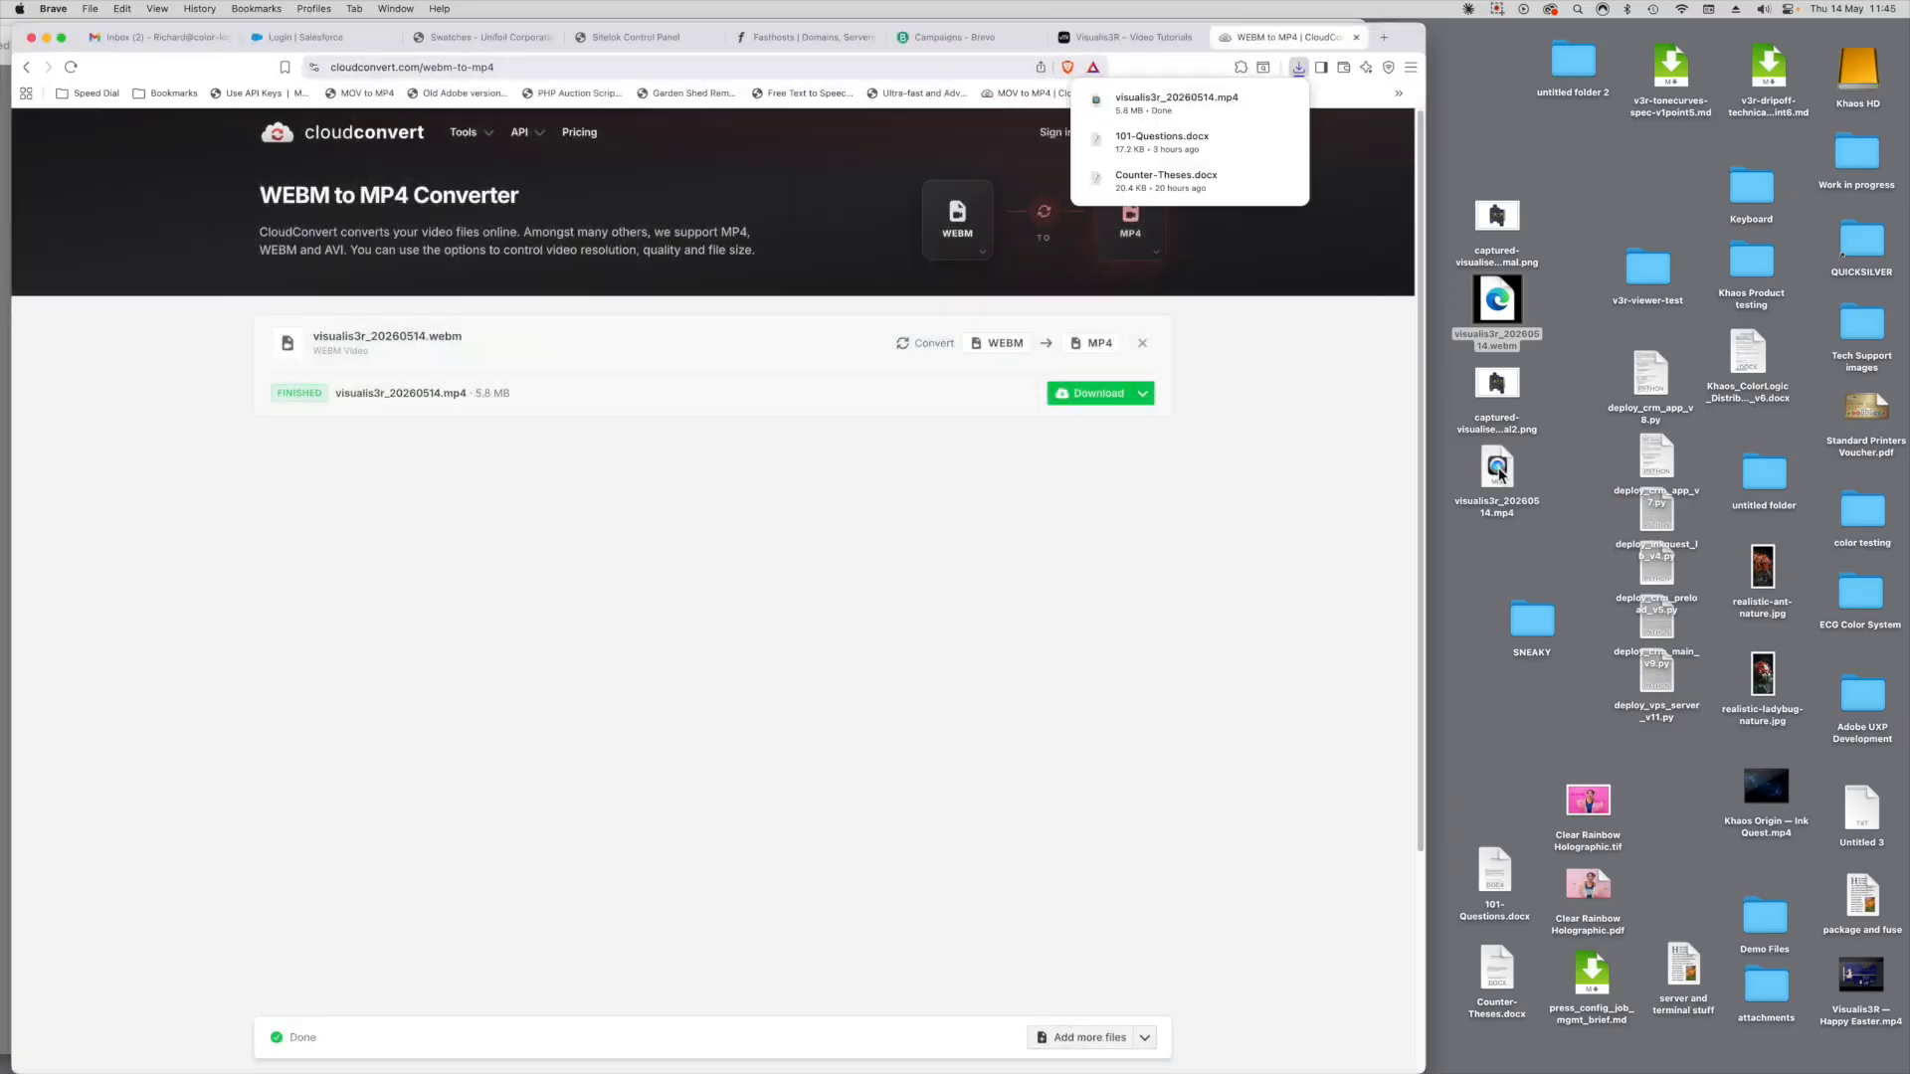
- Check the file information of visualis3r_20260514.mp4, play the video in QuickTime Player and close it
{"action": "left_click", "coordinate": [1498, 468]}
{"action": "key", "text": "super+i"}
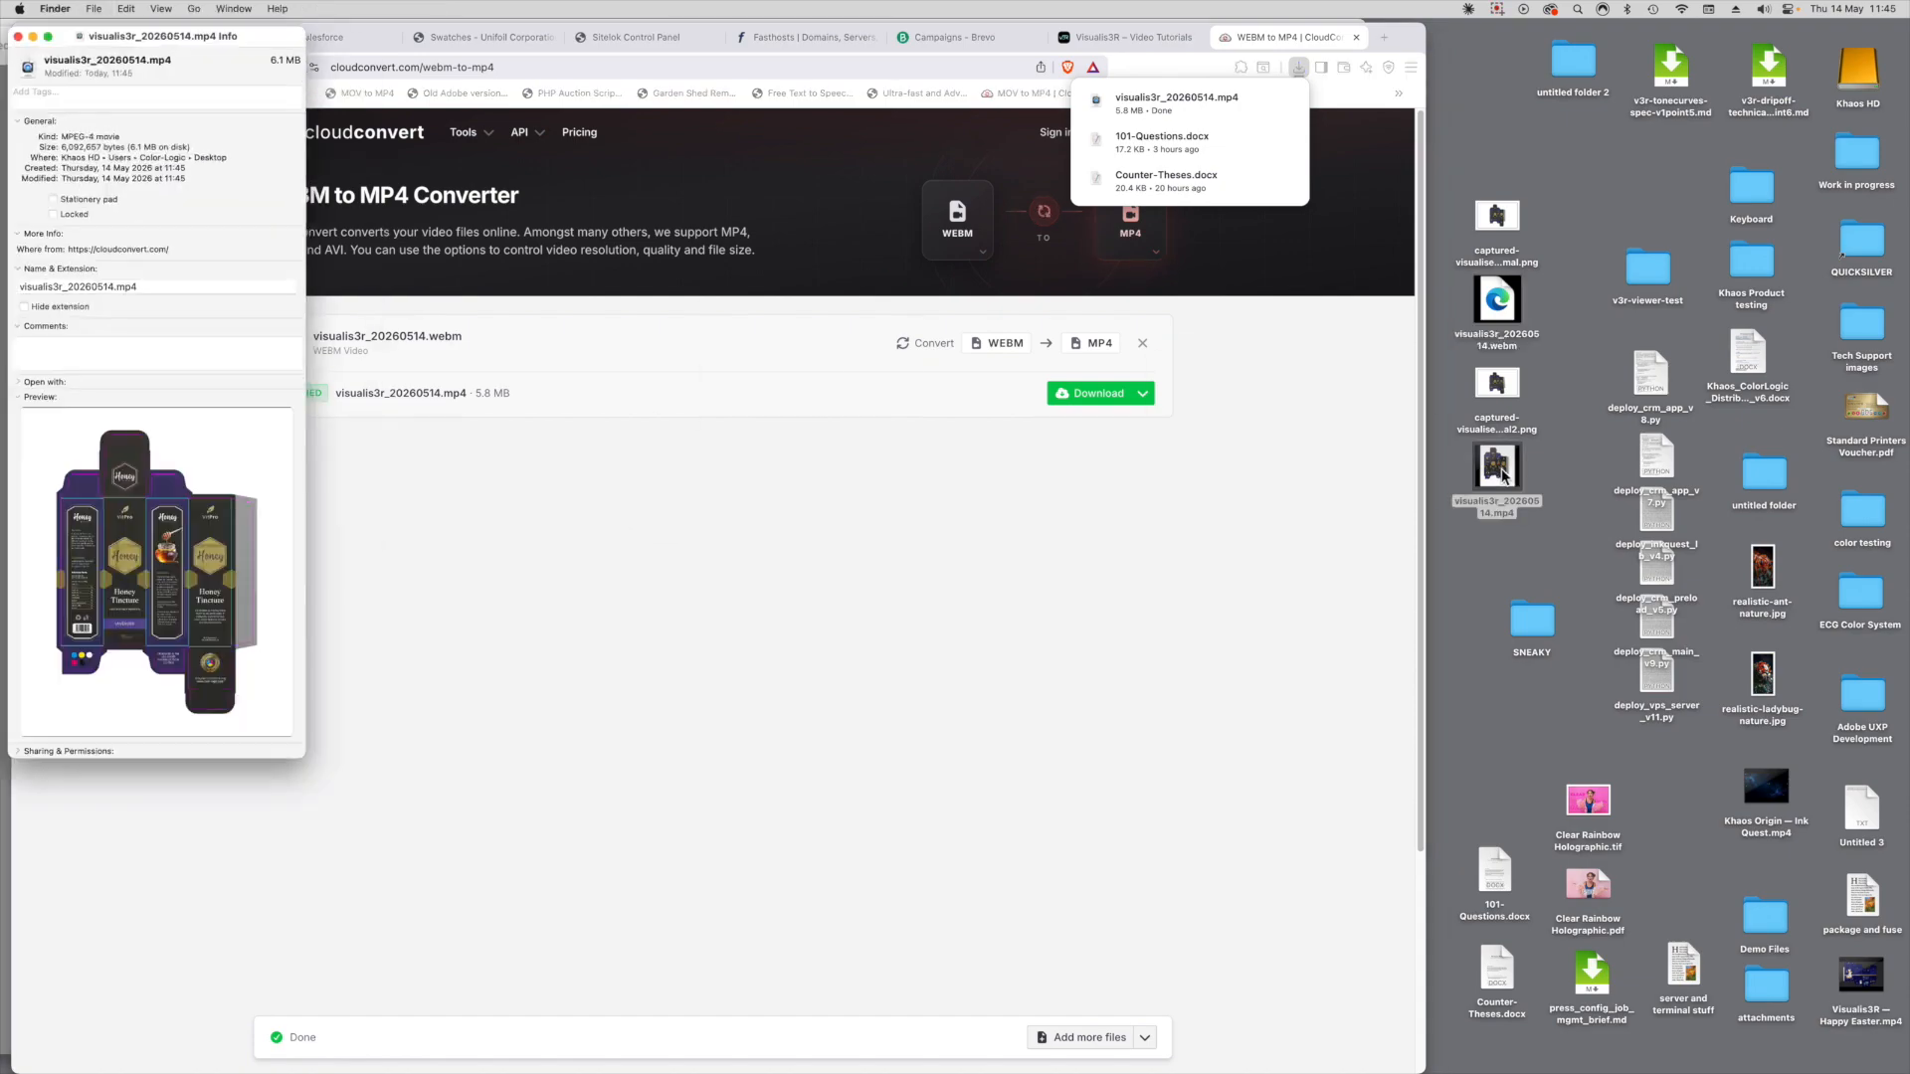
{"action": "key", "text": "super+w"}
{"action": "double_click", "coordinate": [1502, 476]}
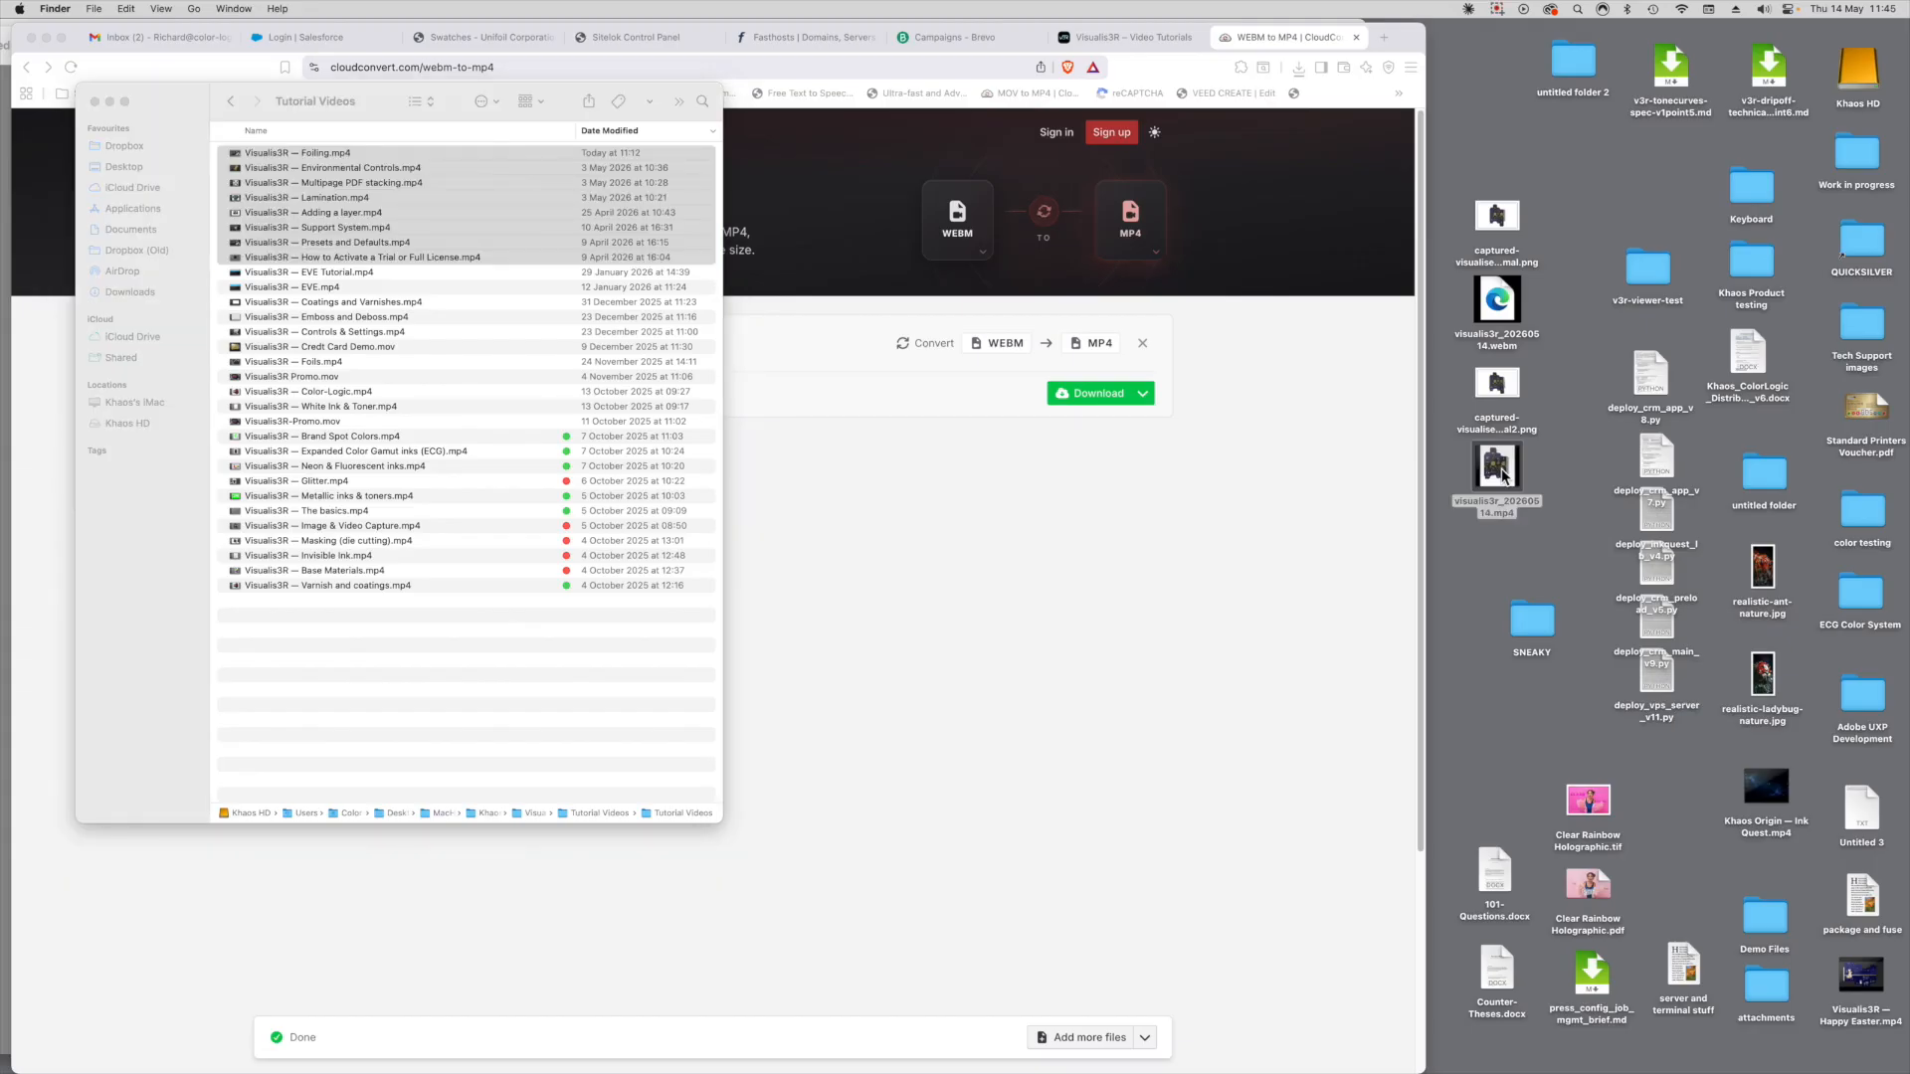
{"action": "key", "text": "space"}
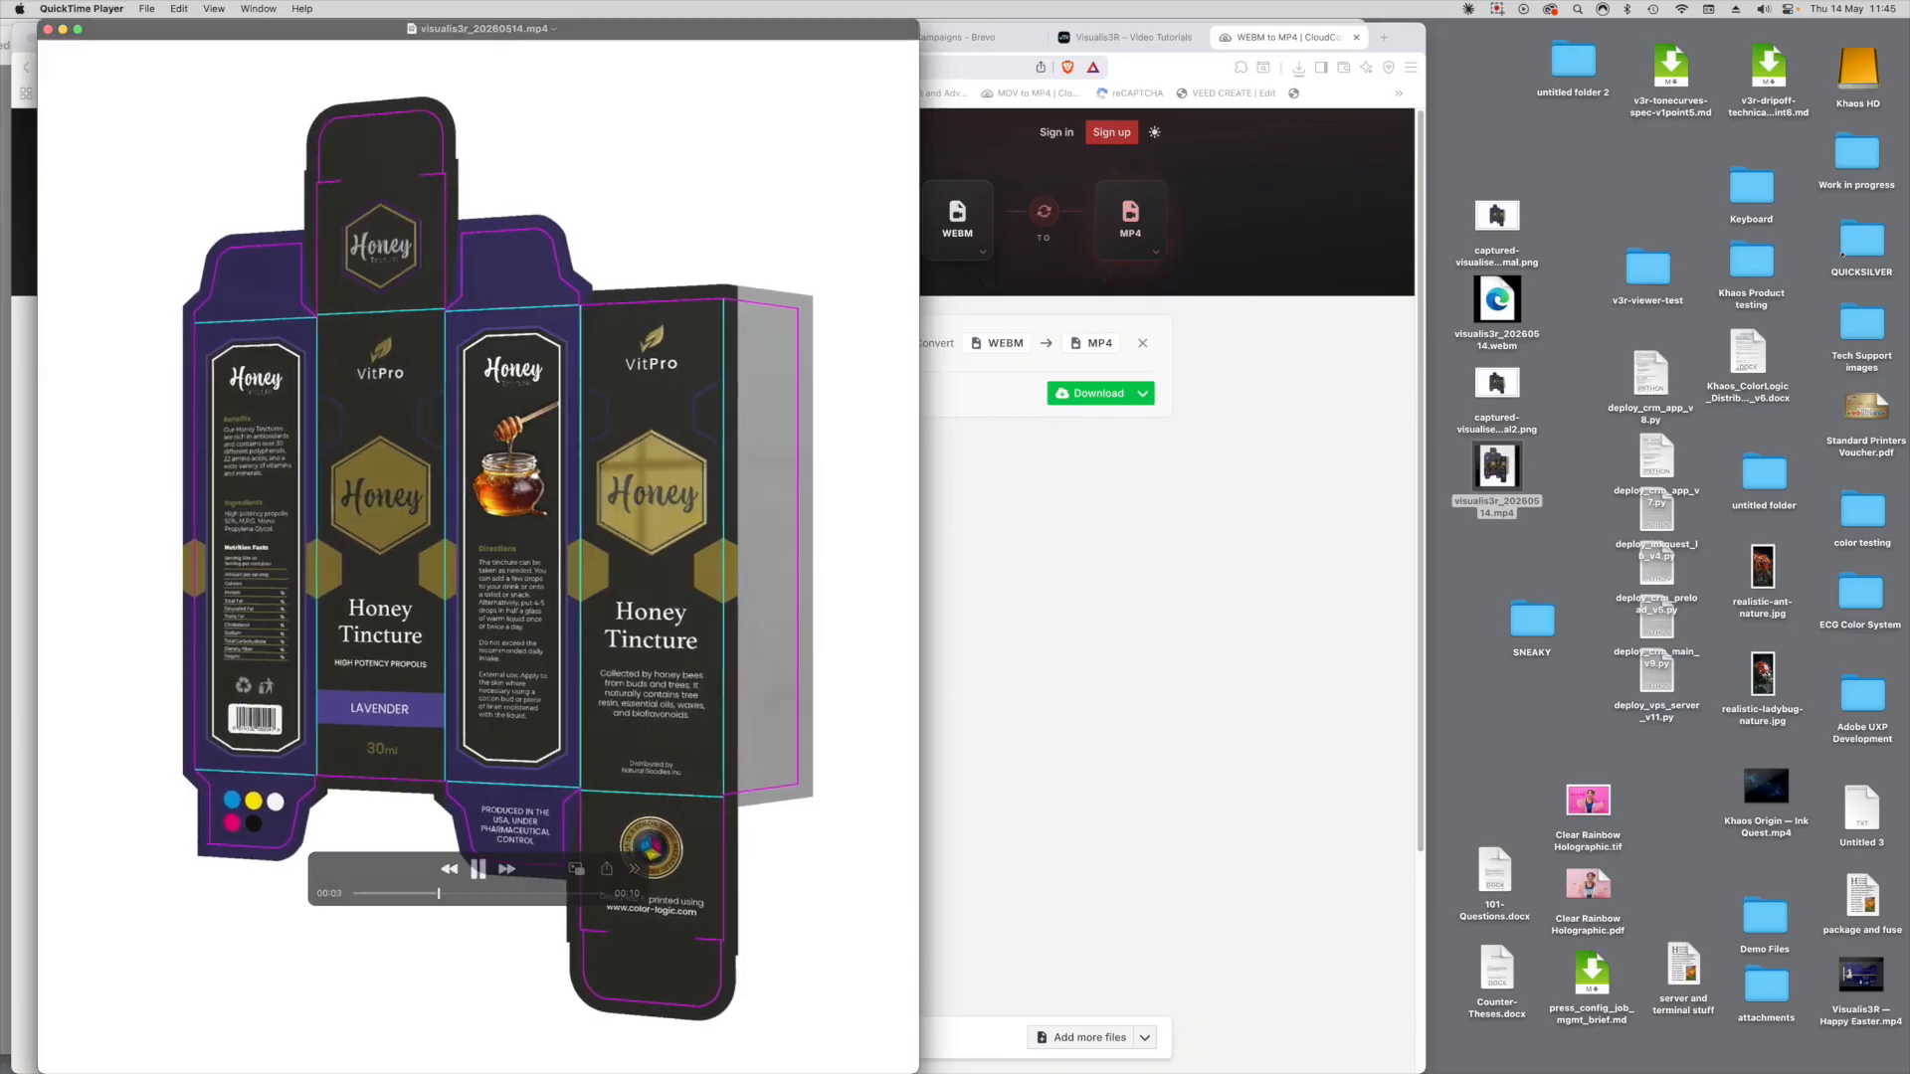
{"action": "key", "text": "super+w"}
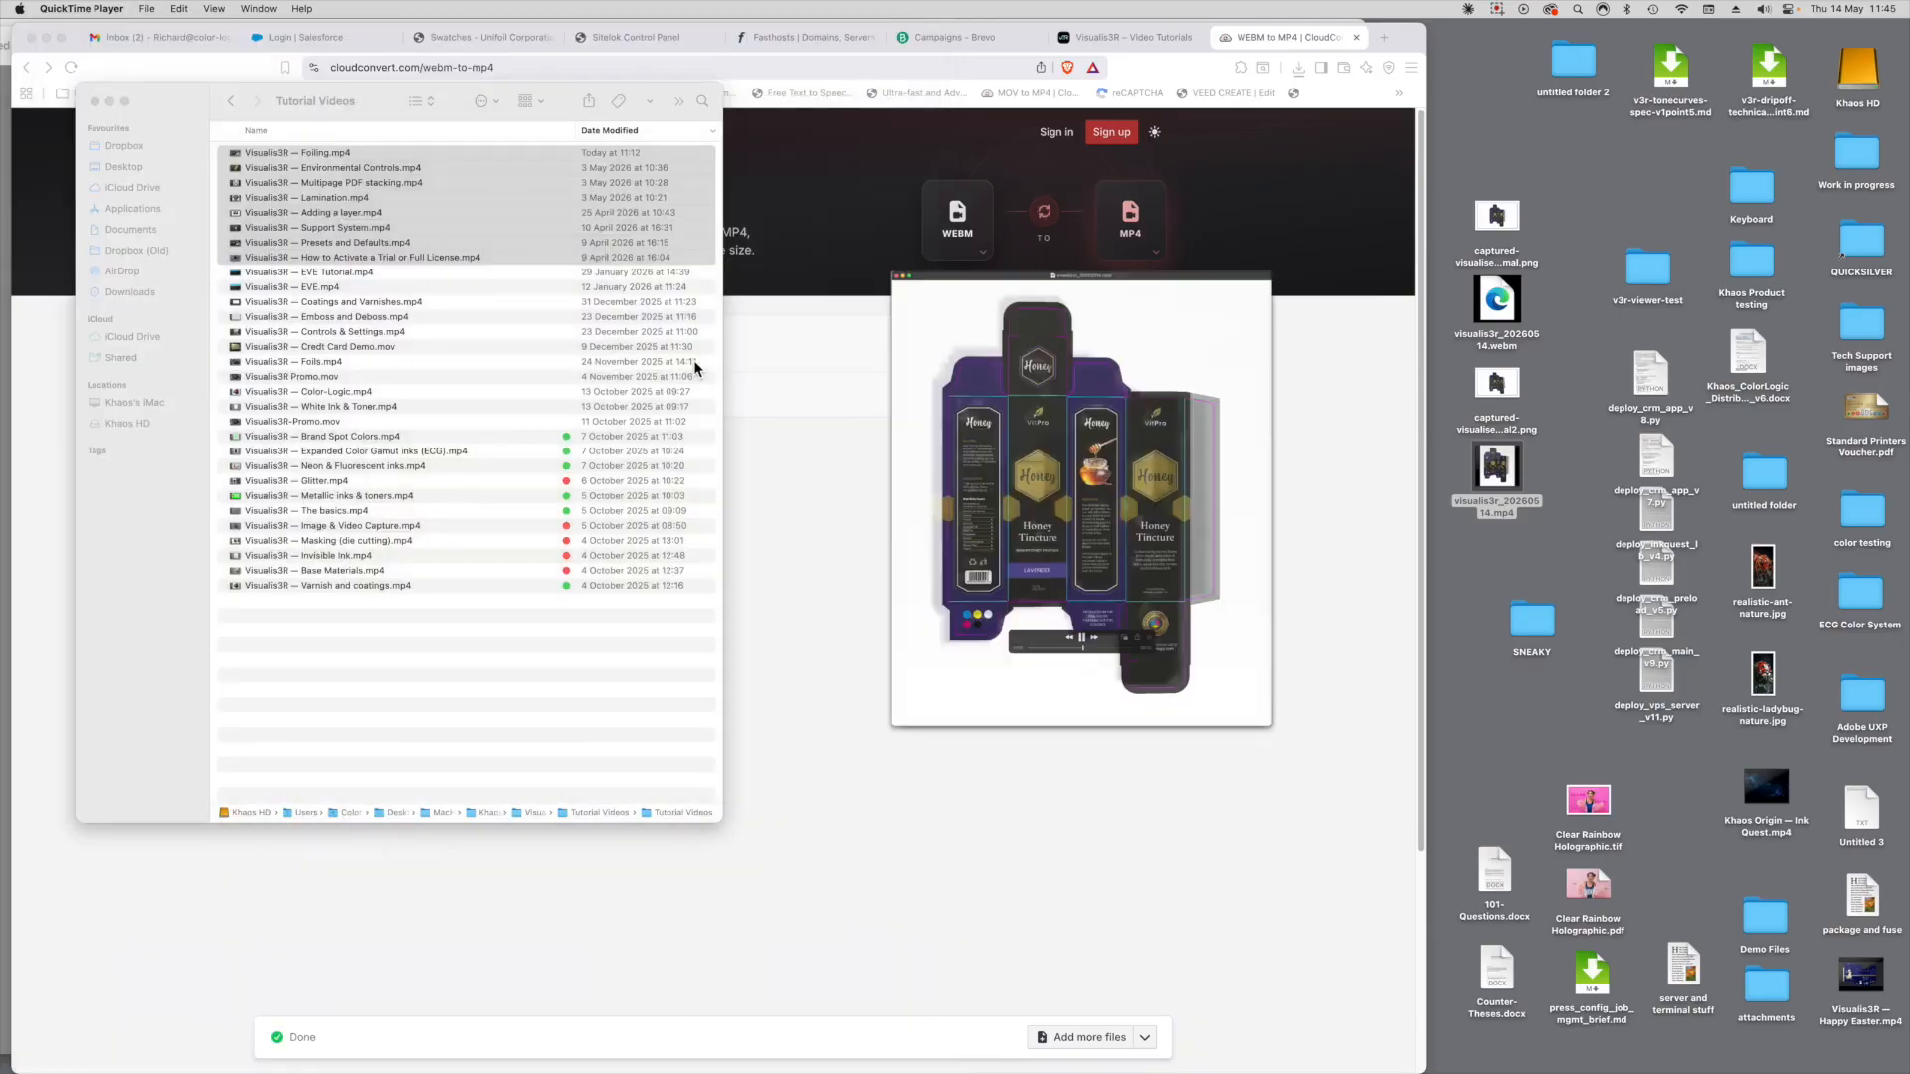
- Switch back to Visualis3R, show the macOS screen recording controls and close them without recording
{"action": "key", "text": "super+Tab"}
{"action": "left_click", "coordinate": [508, 542]}
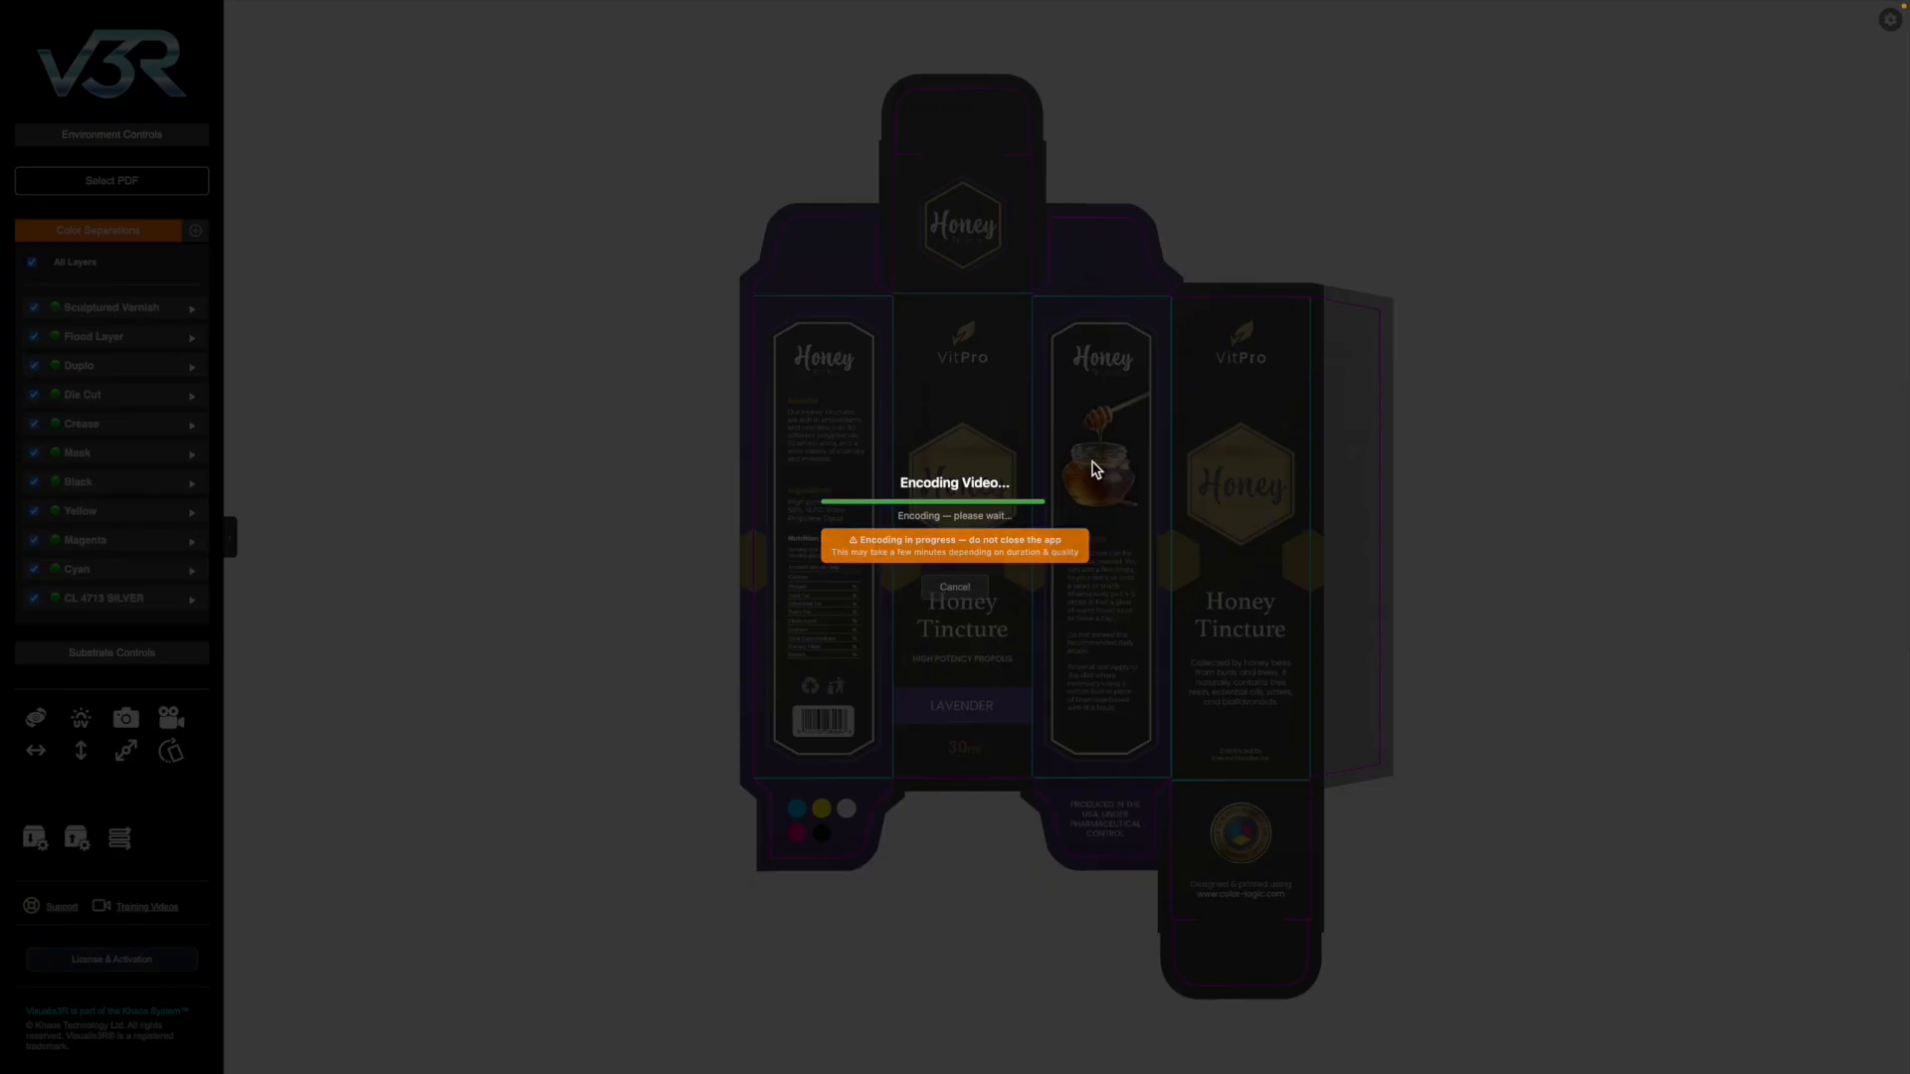
{"action": "key", "text": "super+shift+5"}
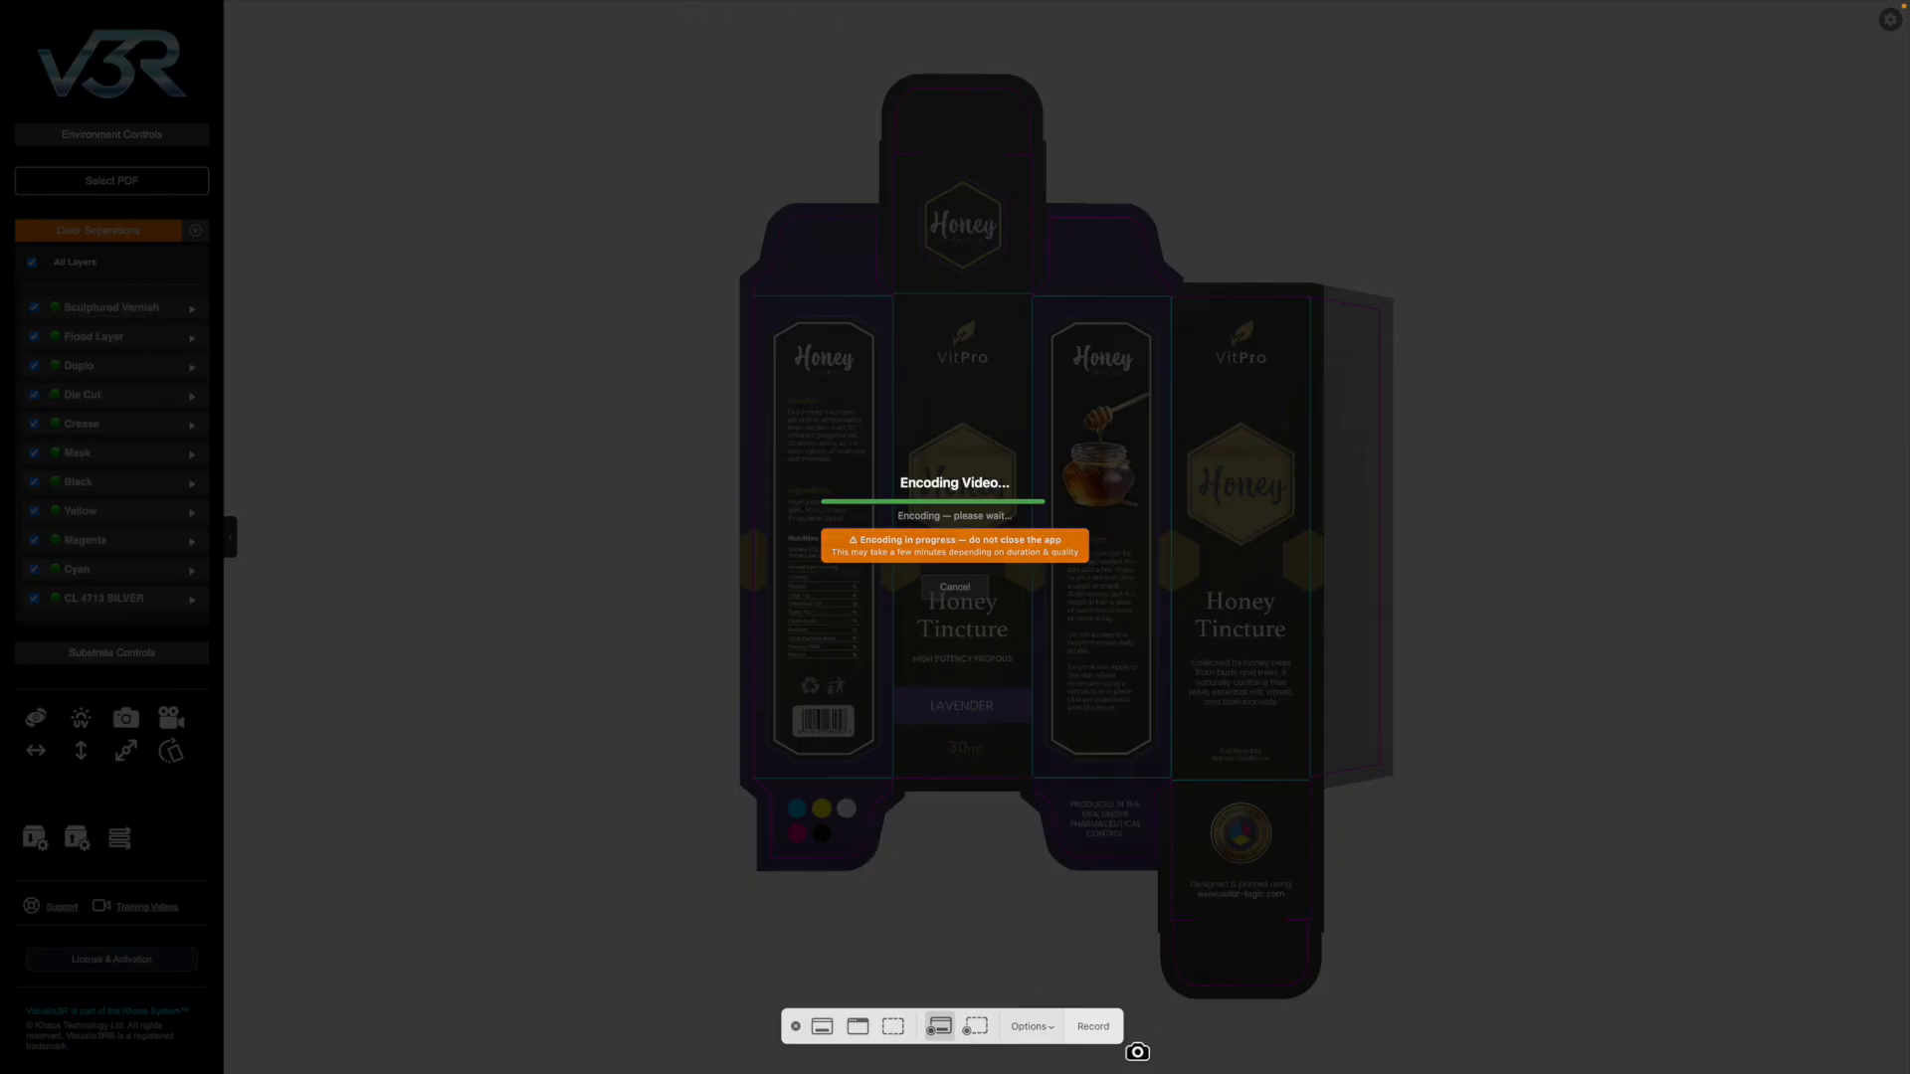
{"action": "left_click", "coordinate": [795, 1027]}
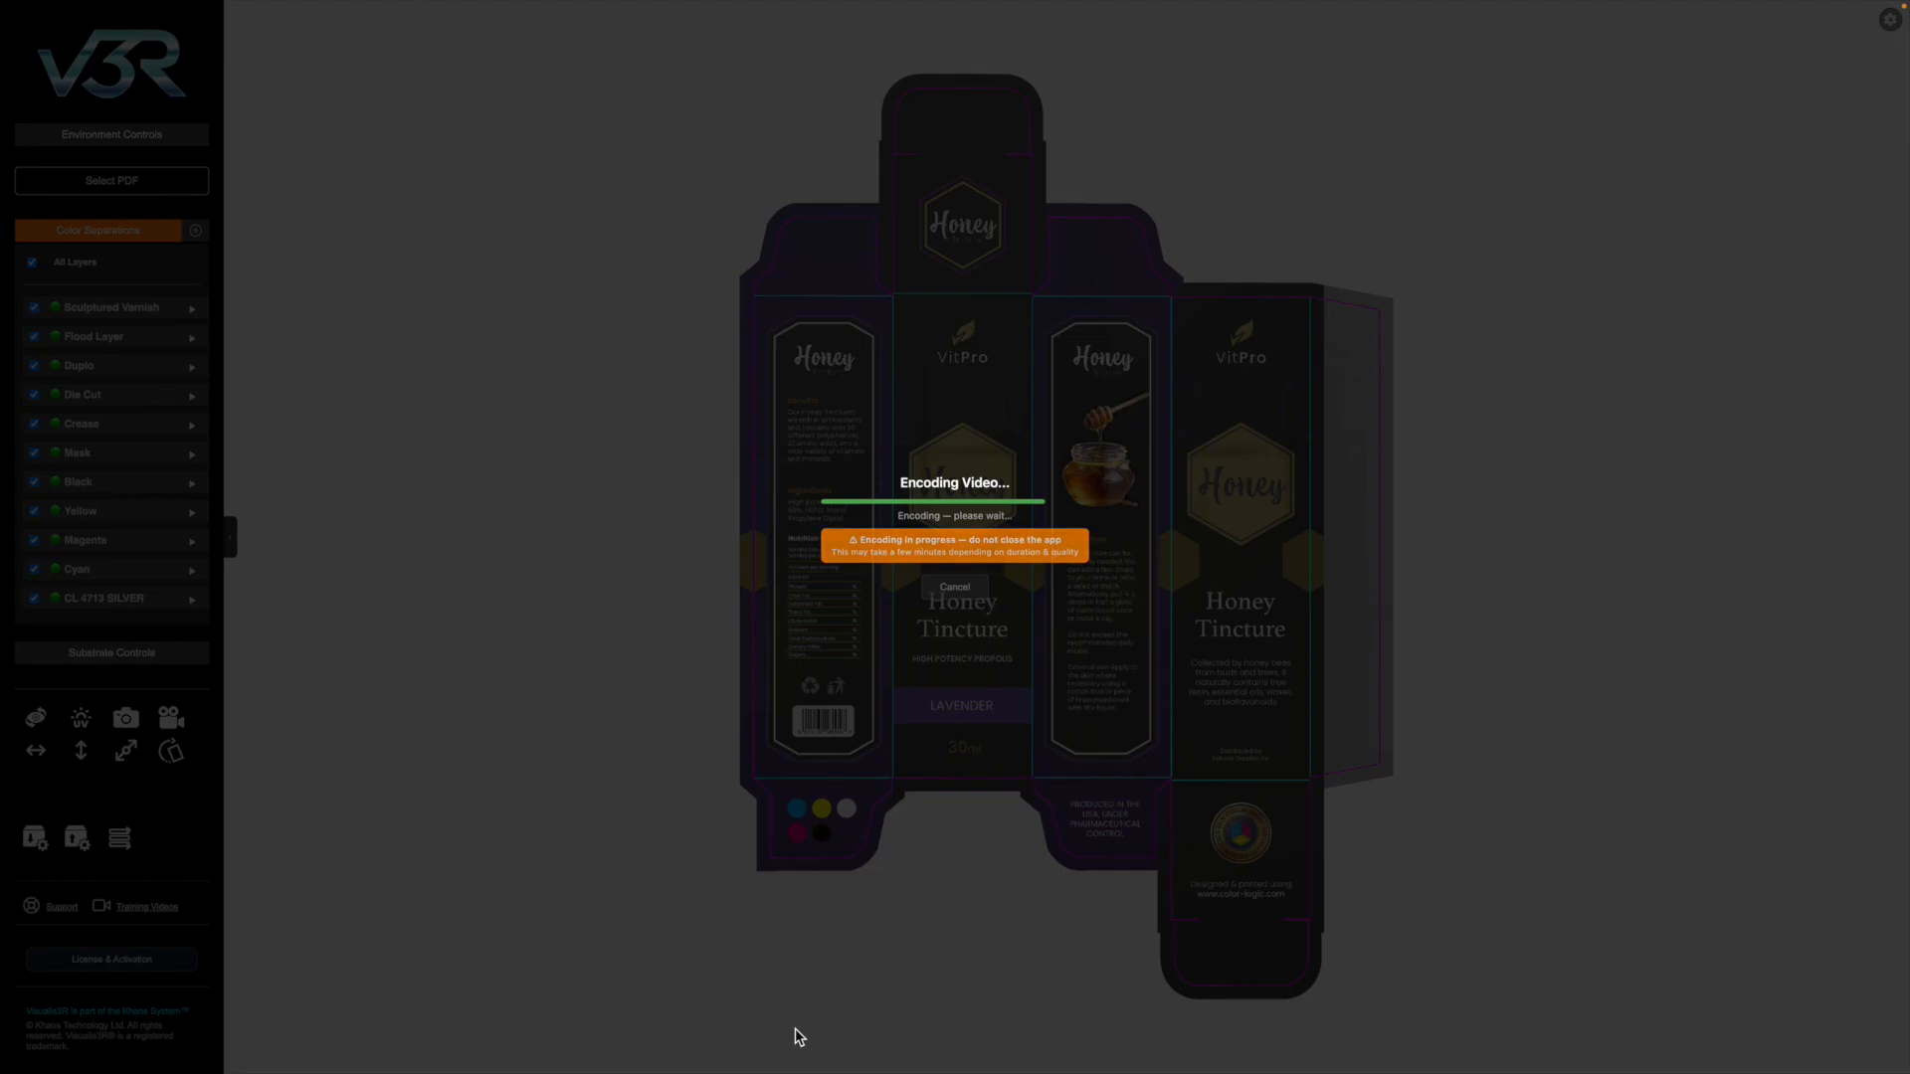